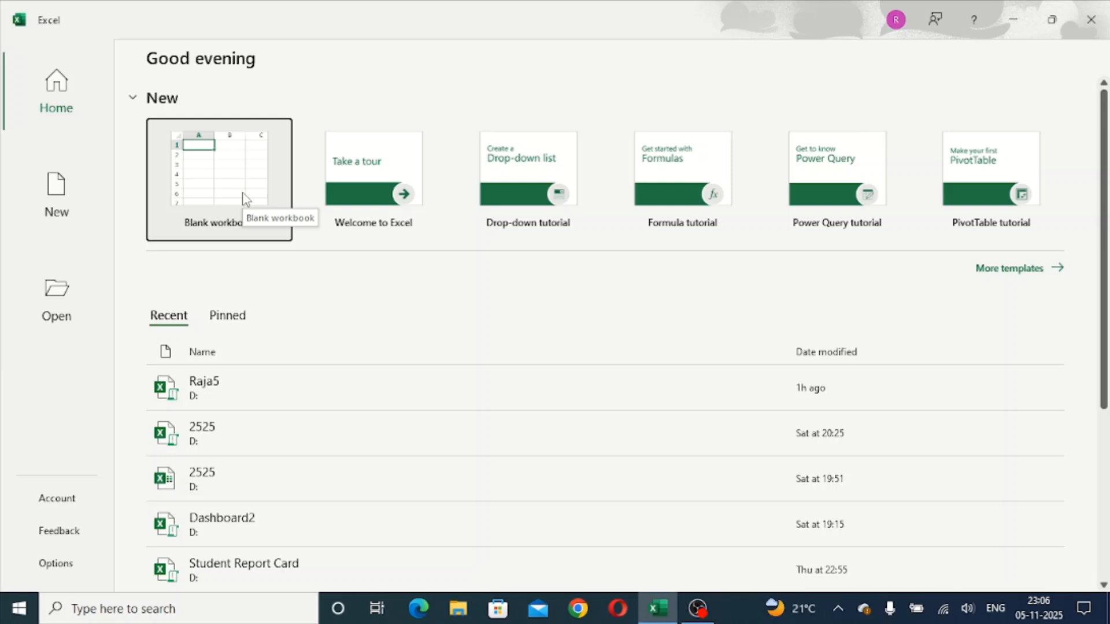
# - Create a blank workbook and enter the headings Len, left and right in cells A1 to C1
pyautogui.click(243, 200)
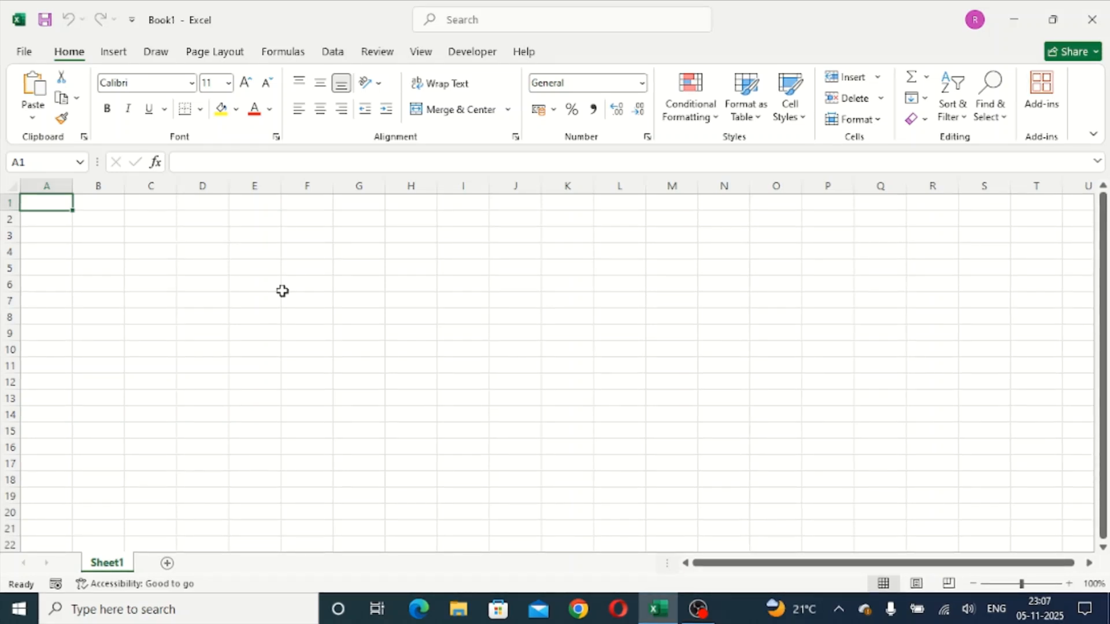
pyautogui.write('Len')
pyautogui.press('Tab')
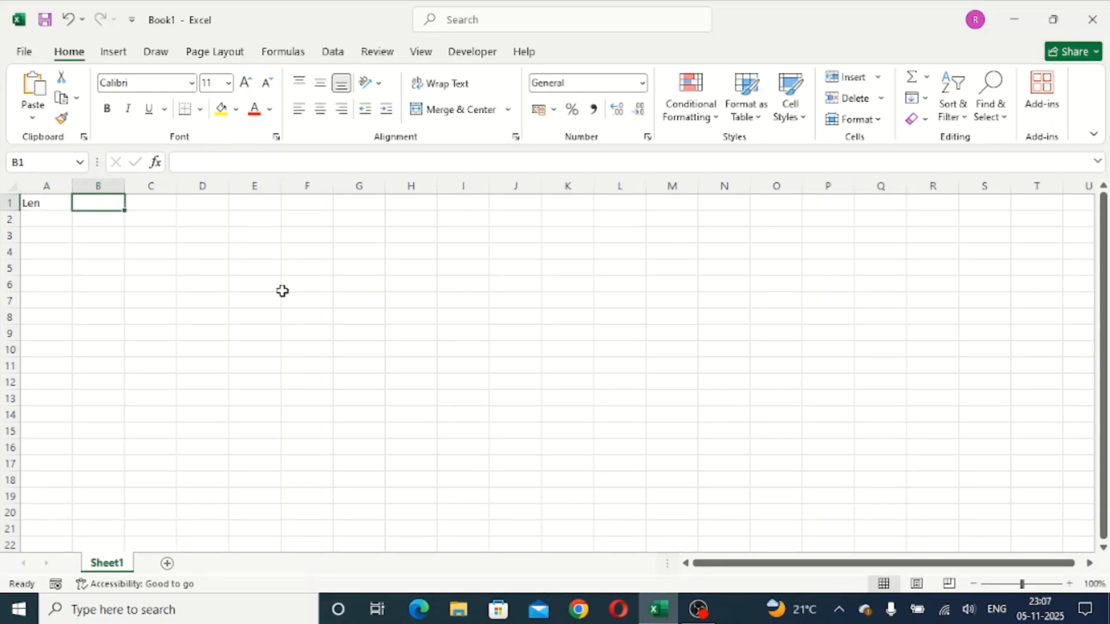
pyautogui.write('left')
pyautogui.press('Tab')
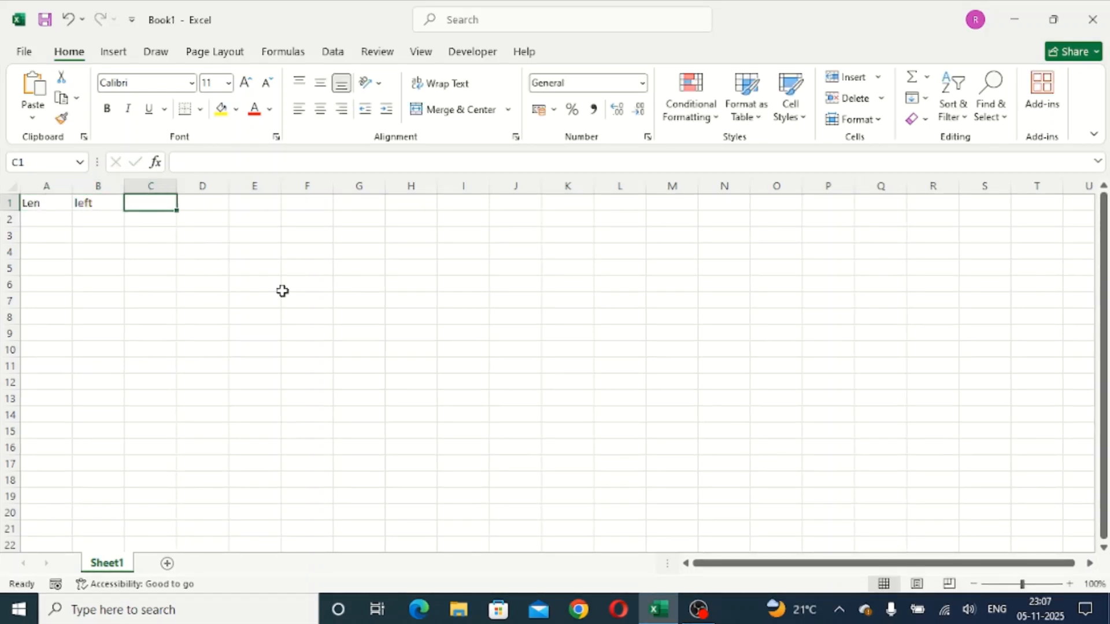
pyautogui.write('right')
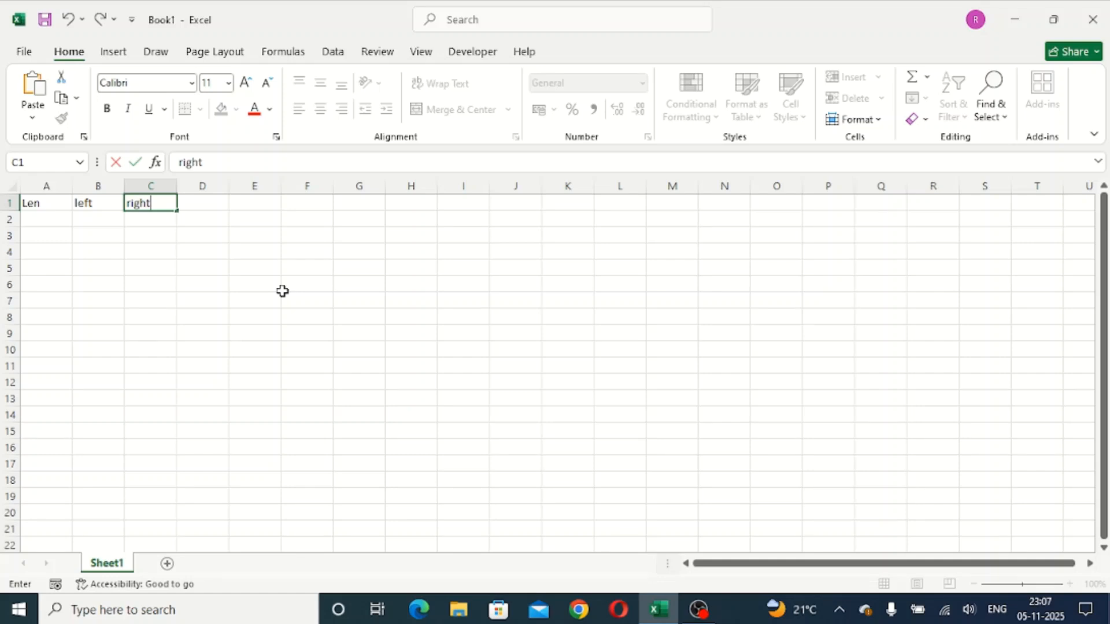
pyautogui.press('Tab')
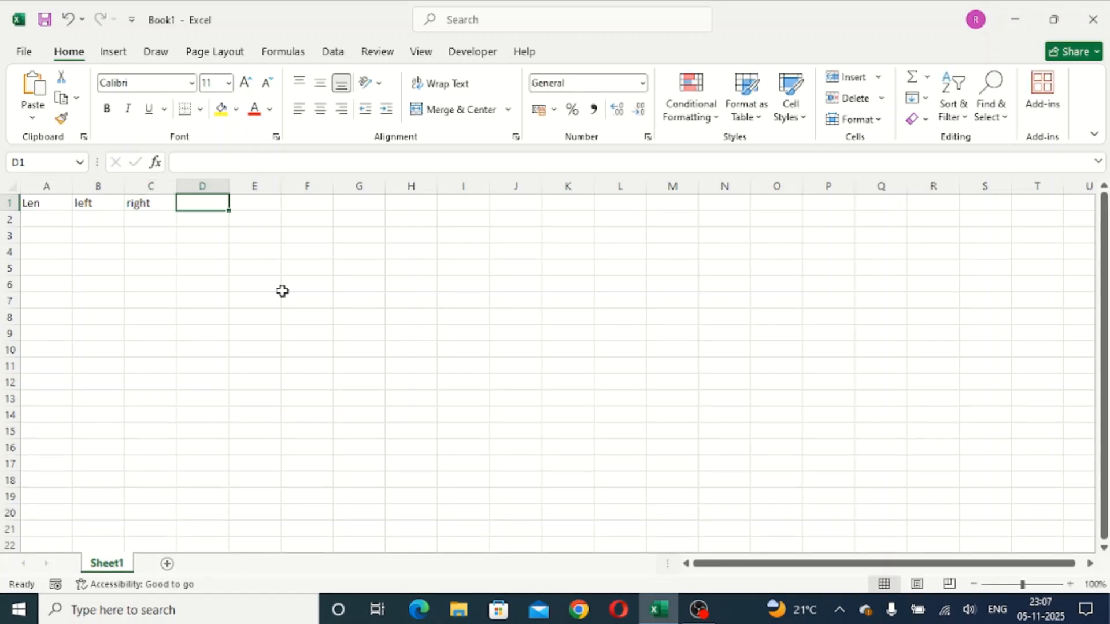
# - Add the headings Char in D1 and trim in E1
pyautogui.write('Chaar')
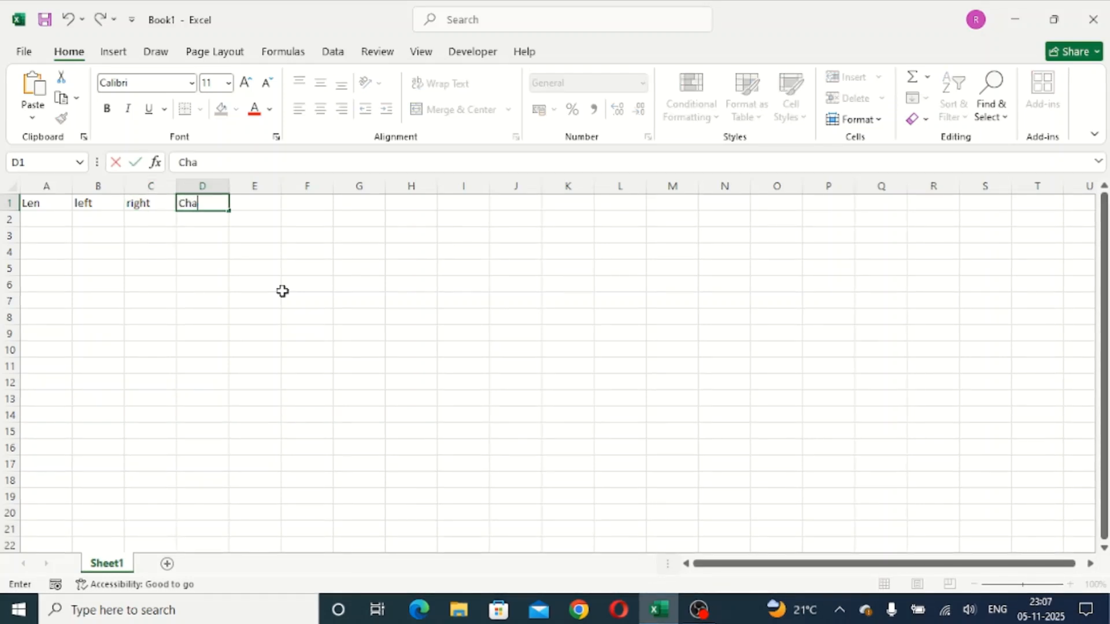
pyautogui.press('BackSpace')
pyautogui.press('BackSpace')
pyautogui.write('r')
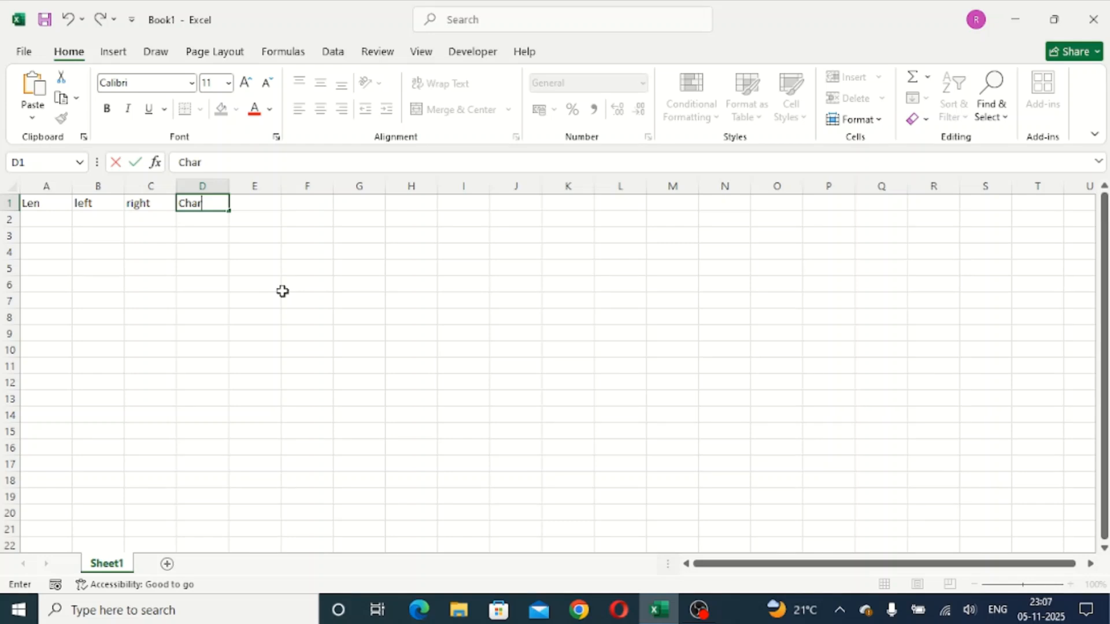
pyautogui.press('Tab')
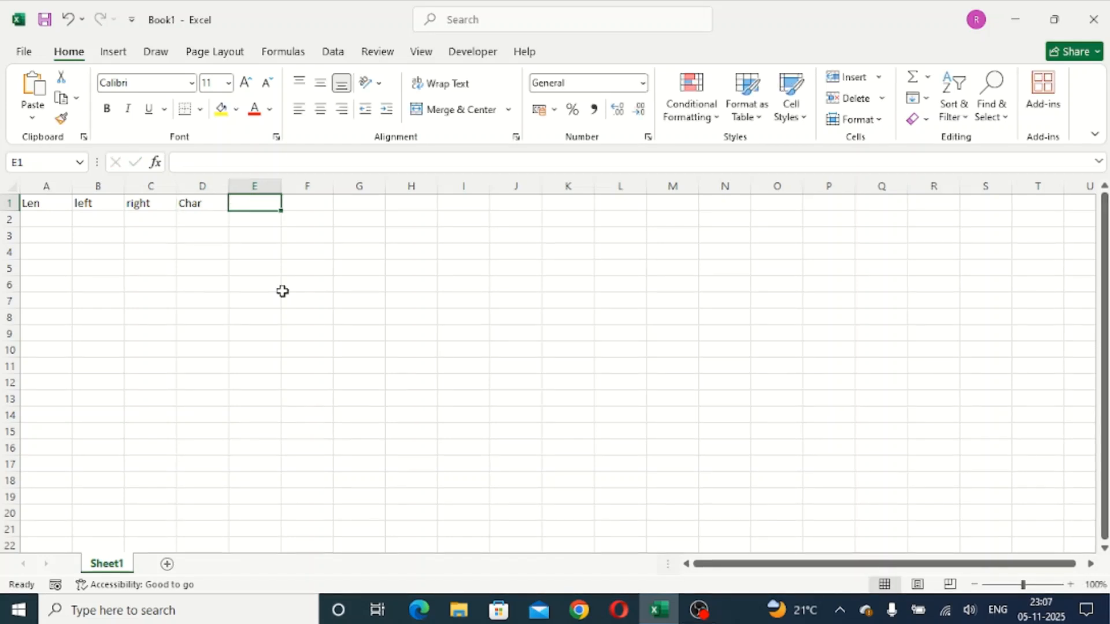
pyautogui.write('trim')
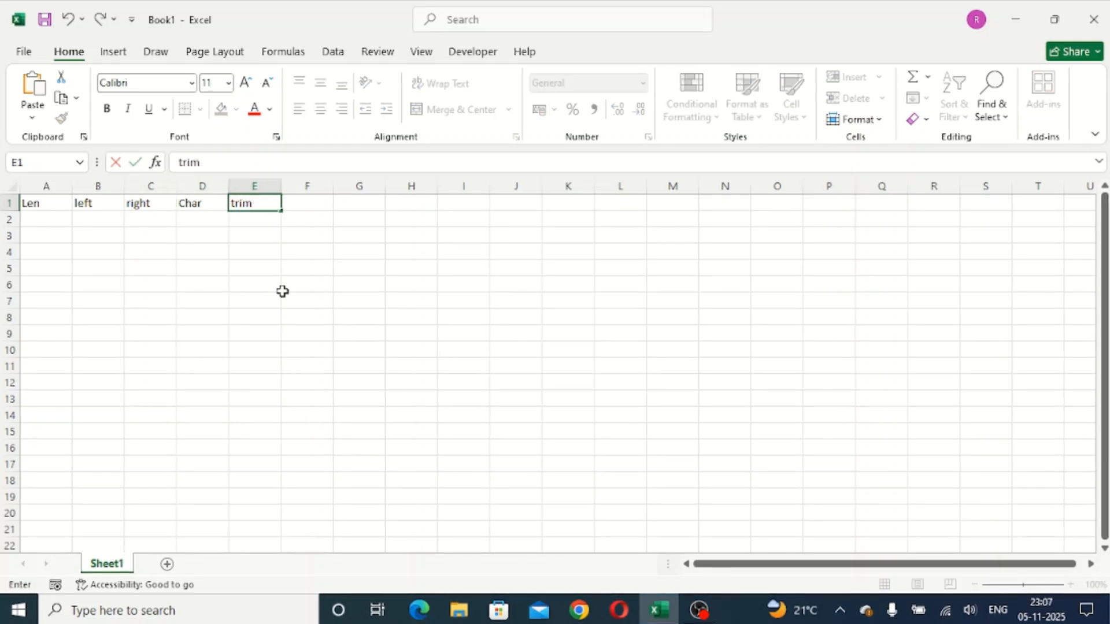
pyautogui.press('Tab')
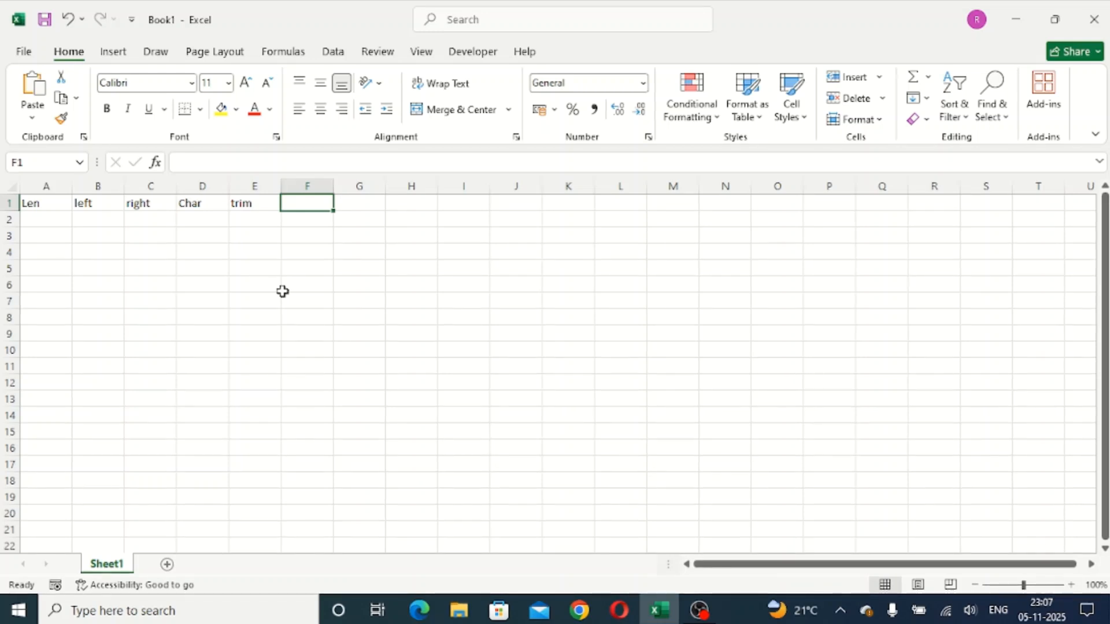
# - Enter the heading concatenate in F1 and auto-fit column F to its text
pyautogui.write('conca')
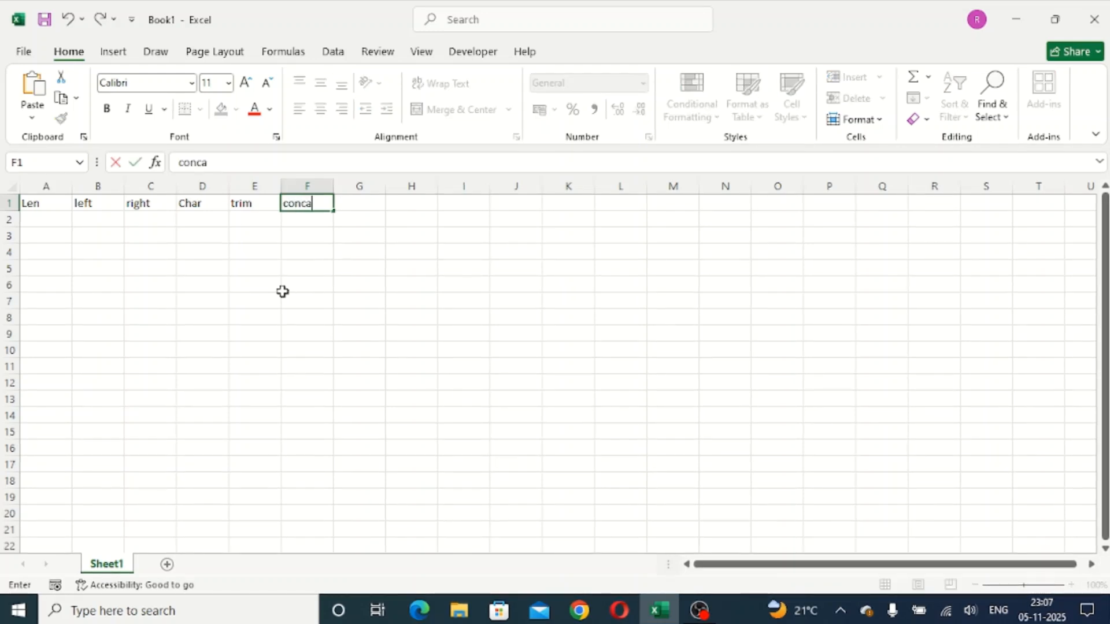
pyautogui.write('tenate')
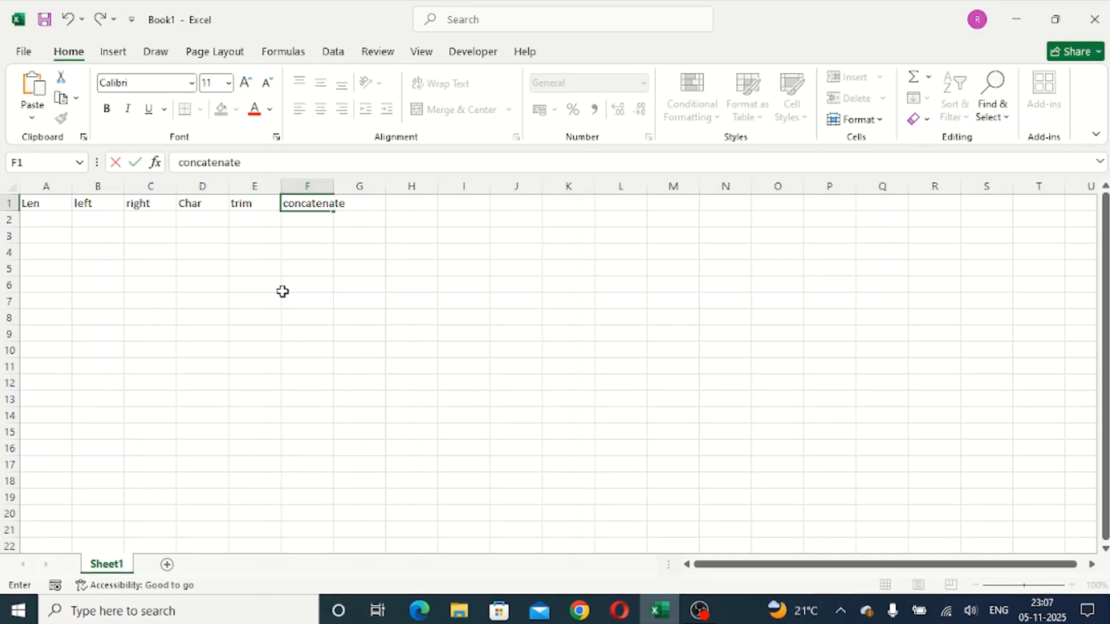
pyautogui.press('Return')
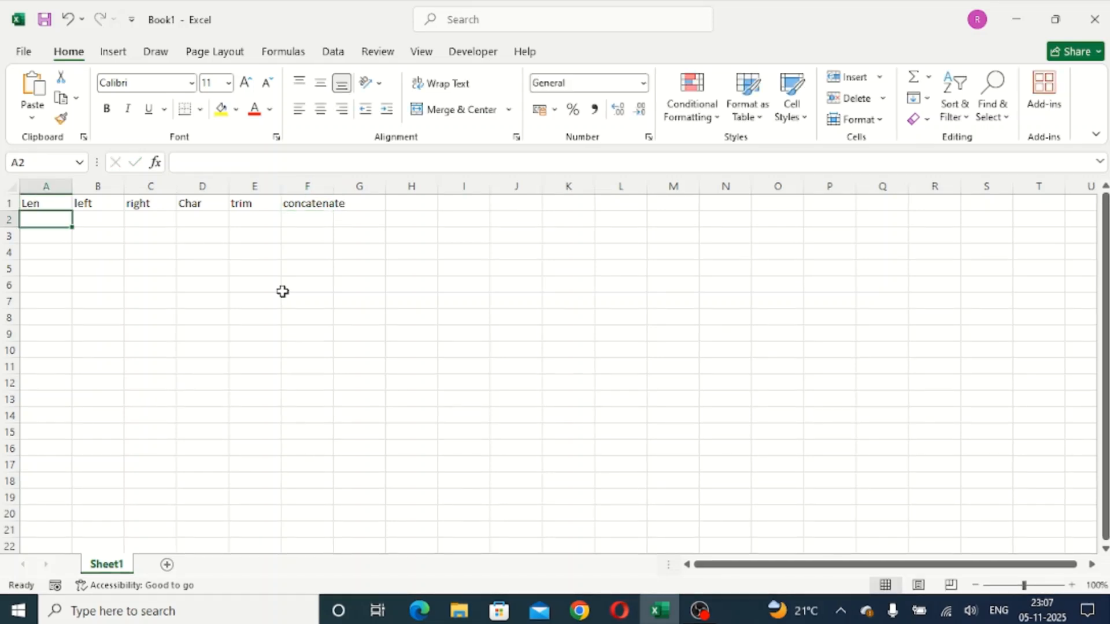
pyautogui.doubleClick(328, 181)
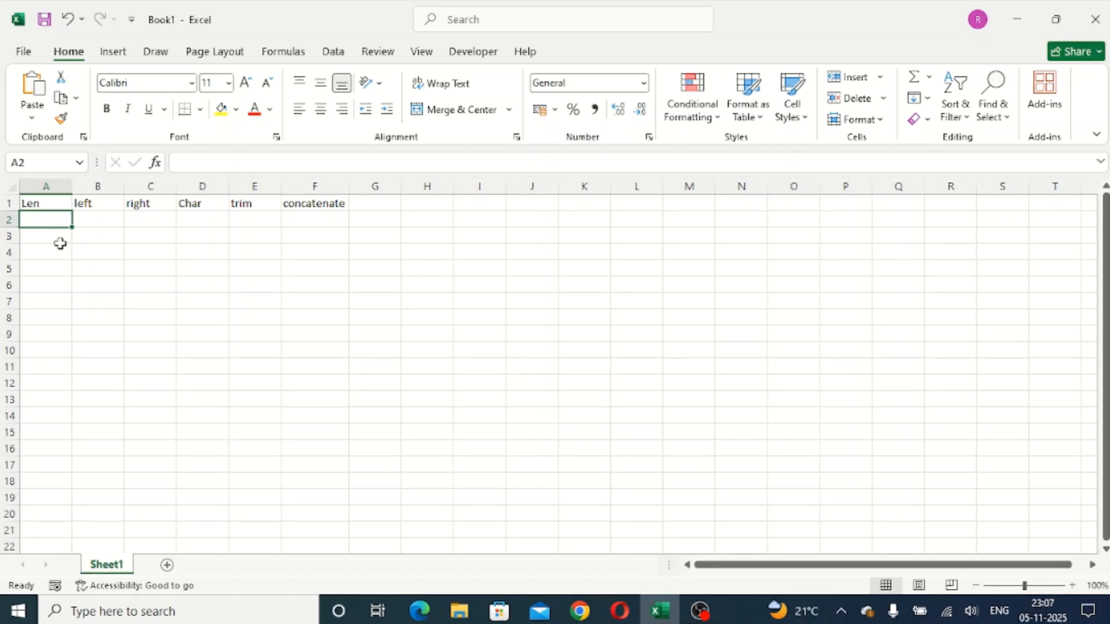
# - Move the headings from left through concatenate in B1:F1 to E1:I1, leaving columns B to D empty
pyautogui.moveTo(42, 203); pyautogui.dragTo(254, 204)
pyautogui.moveTo(104, 203); pyautogui.dragTo(469, 220)
pyautogui.click(375, 268)
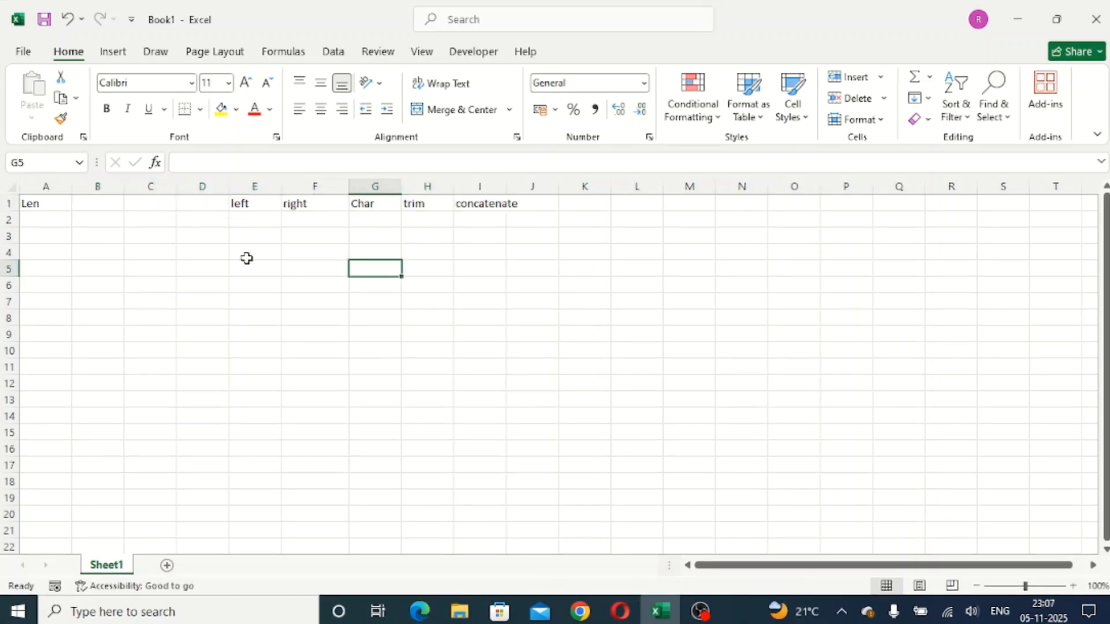
# - Enter a sample eight-letter first name in cell A3 under the Len heading
pyautogui.click(46, 252)
pyautogui.click(58, 237)
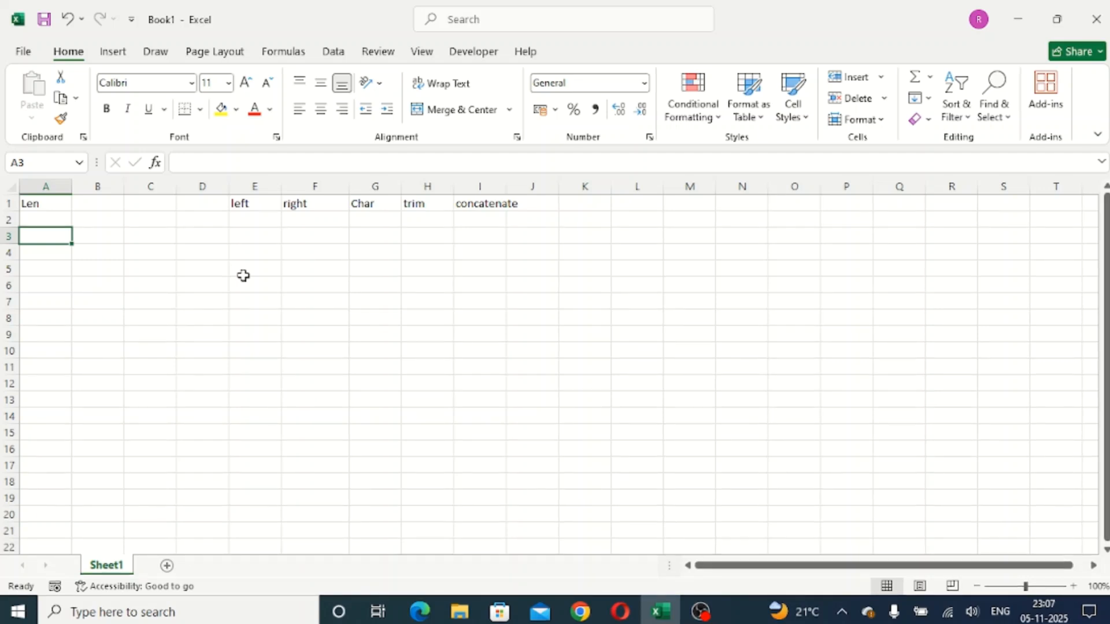
pyautogui.write('Abhishek')
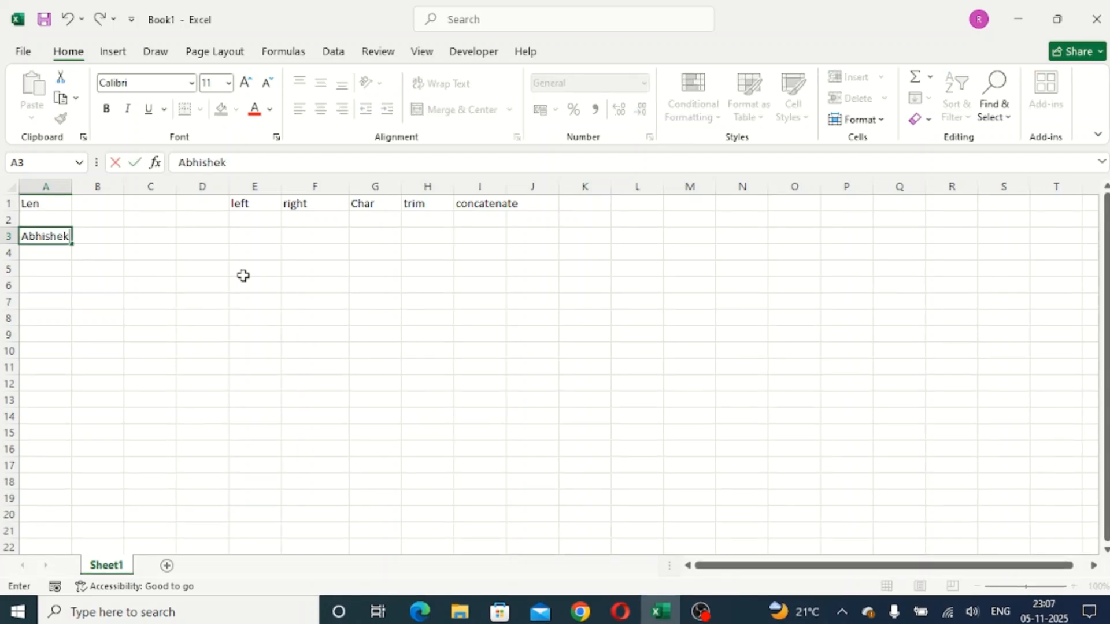
pyautogui.press('Tab')
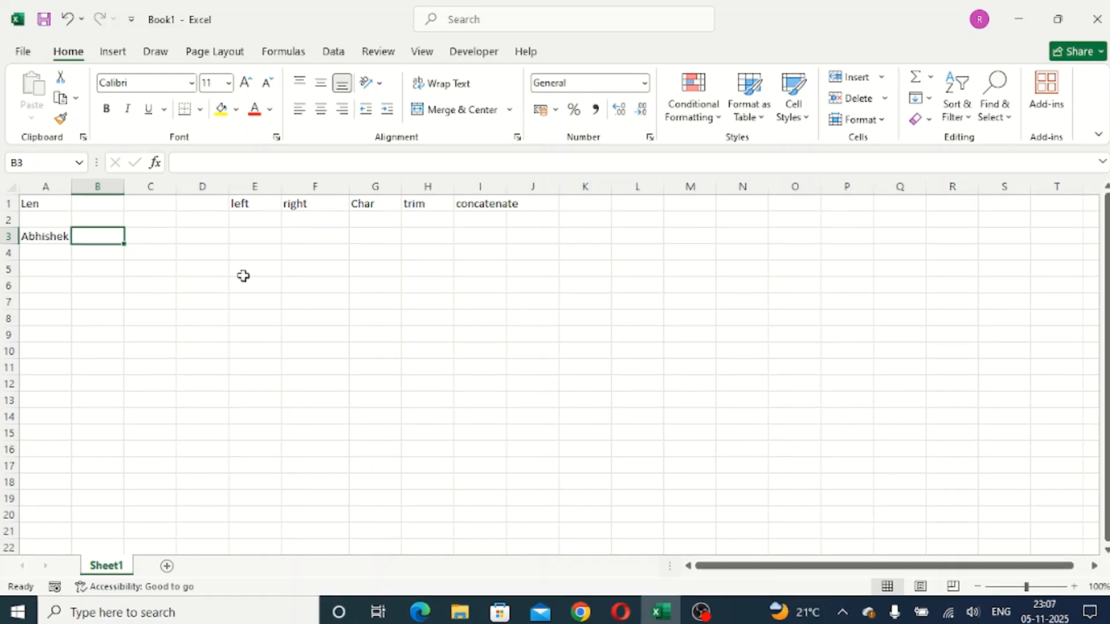
# - Count the characters of the name in A3 with a LEN formula in cell B3
pyautogui.write('=len')
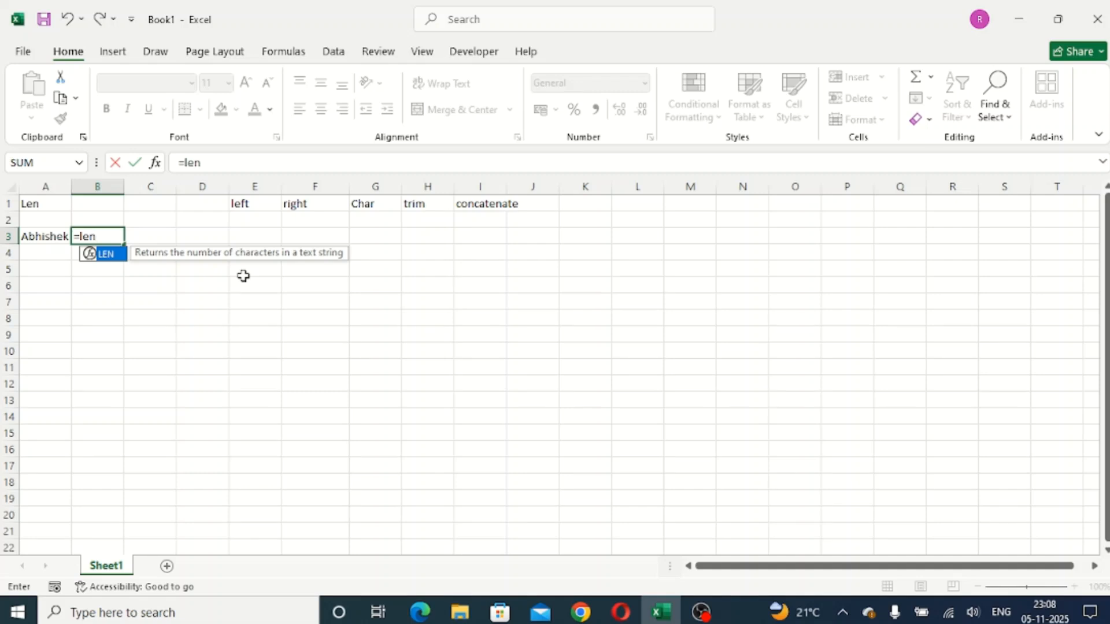
pyautogui.press('Tab')
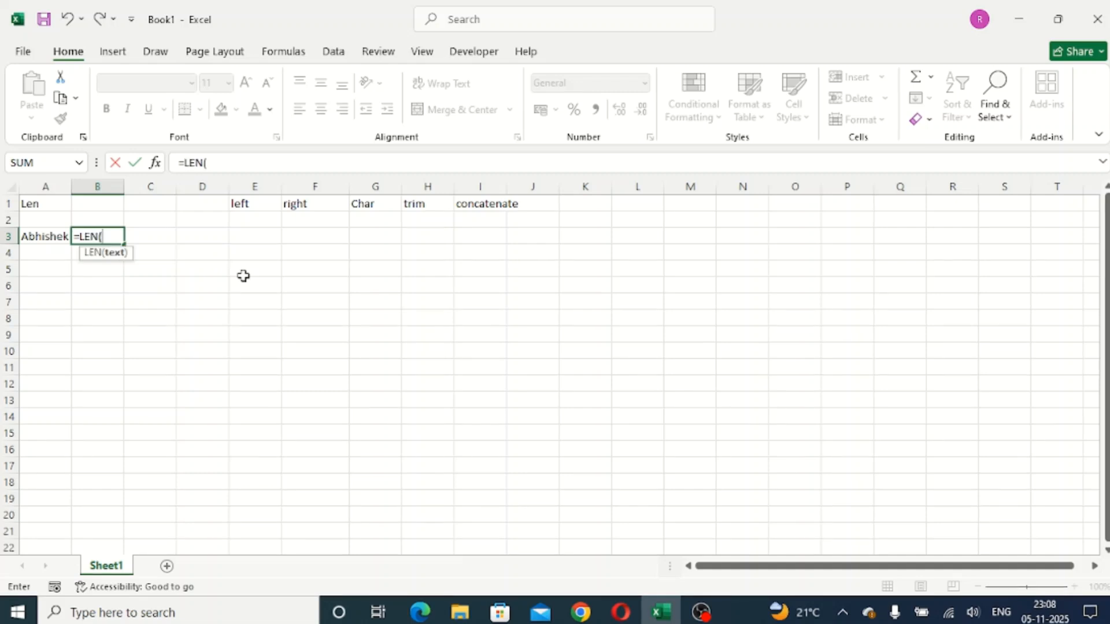
pyautogui.click(43, 236)
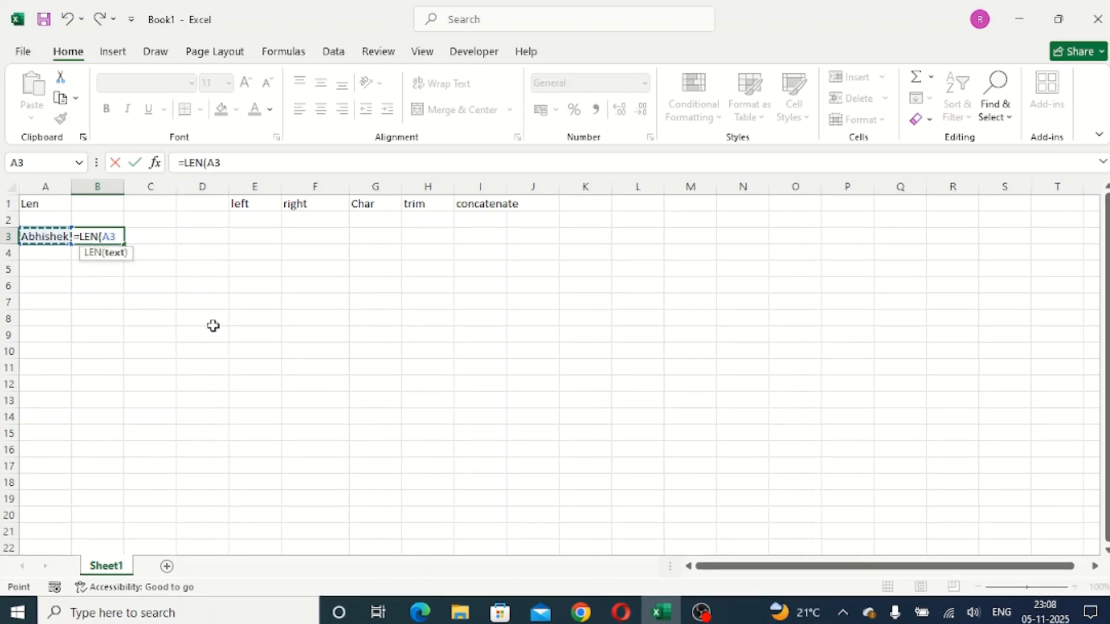
pyautogui.press('Return')
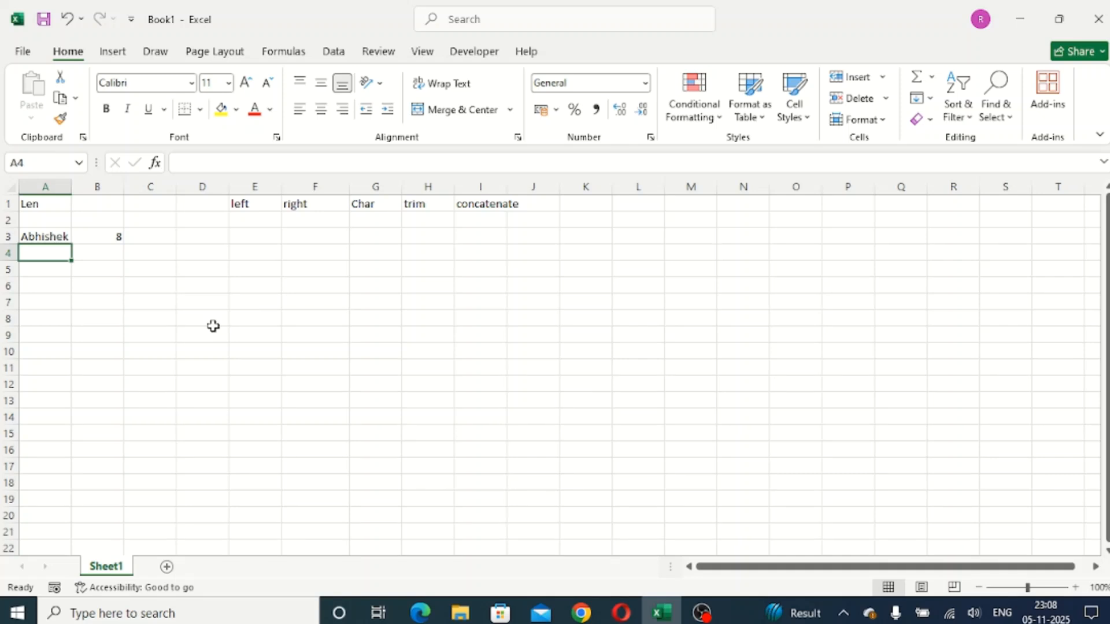
# - Enter a three-letter first name in A4 and count its characters with a LEN formula in B4
pyautogui.write('Raj')
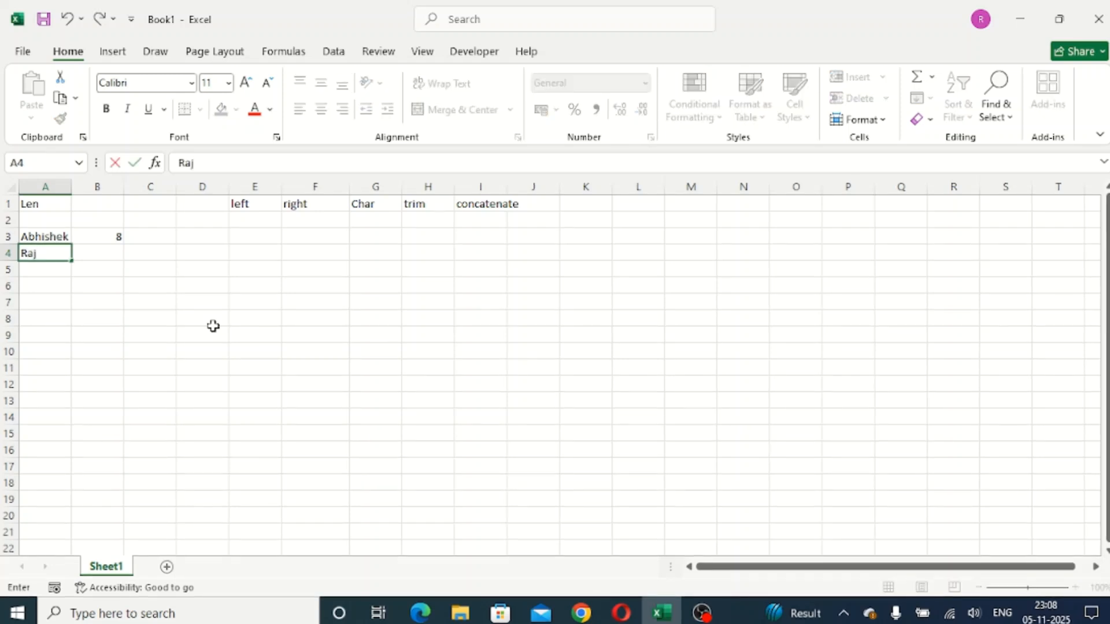
pyautogui.press('Tab')
pyautogui.write('=le')
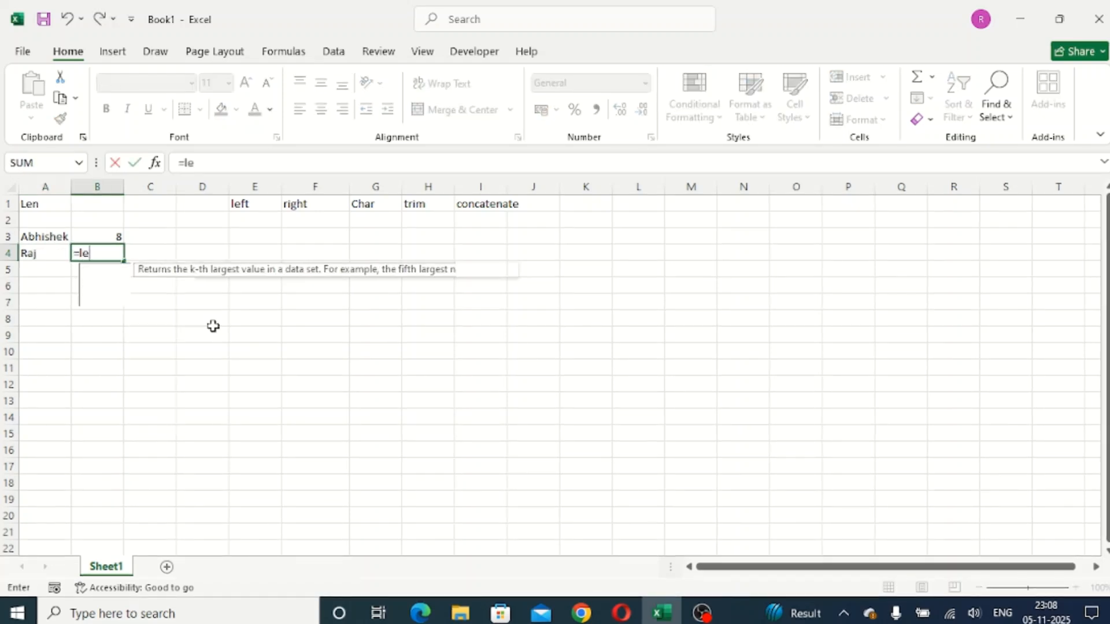
pyautogui.write('n')
pyautogui.press('Tab')
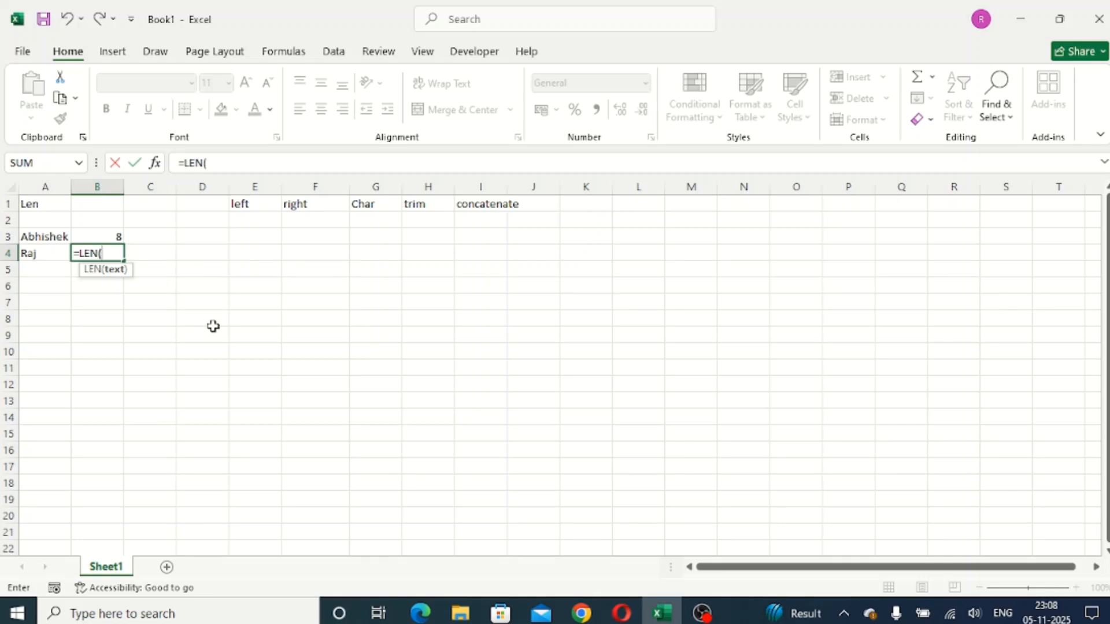
pyautogui.click(34, 253)
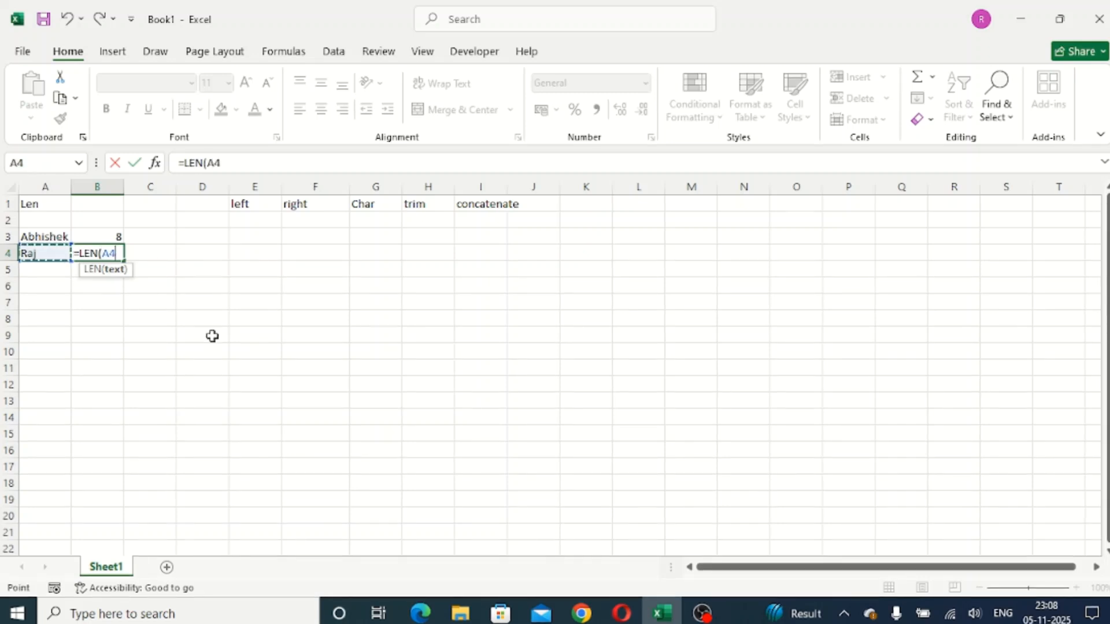
pyautogui.press('Return')
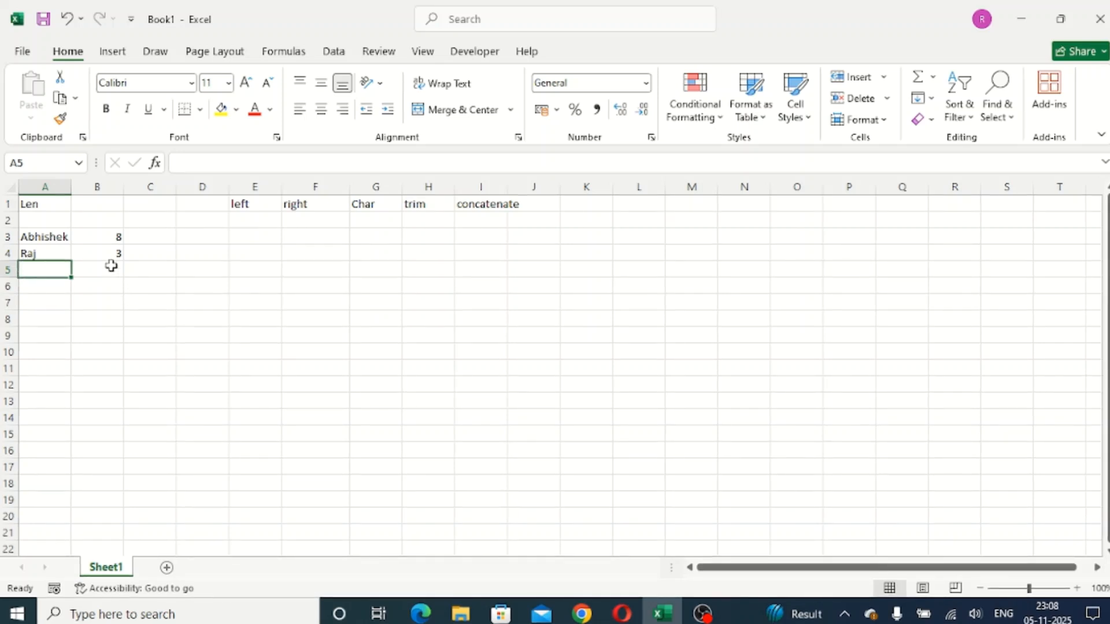
# - Extract the first 2 characters of the name in A3 with a LEFT formula in cell E3
pyautogui.scroll(4, 93, 254)
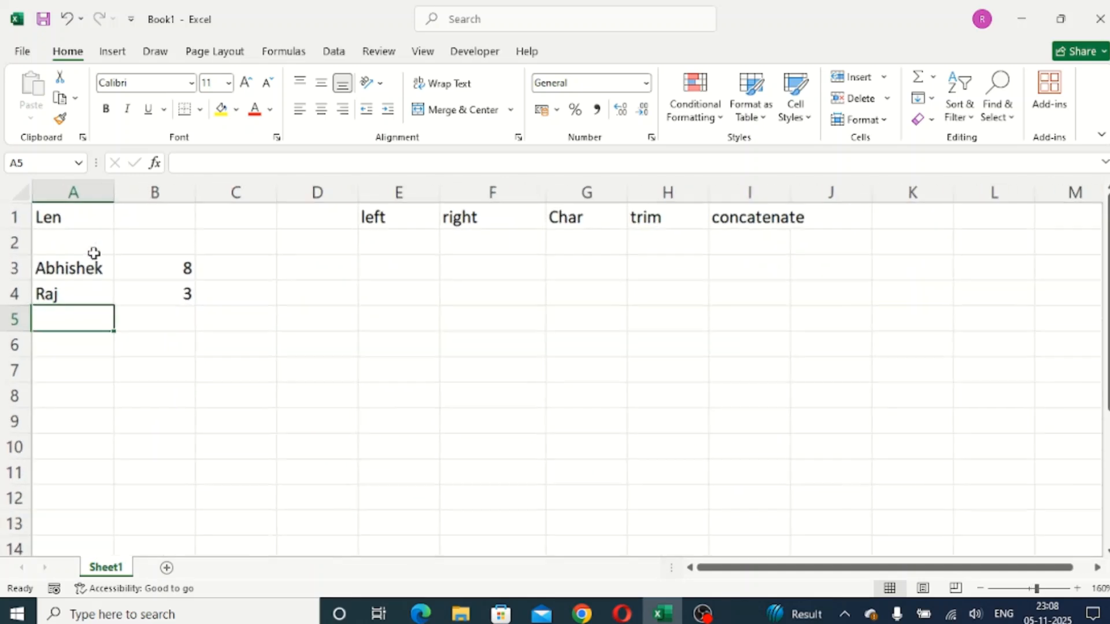
pyautogui.scroll(2, 94, 253)
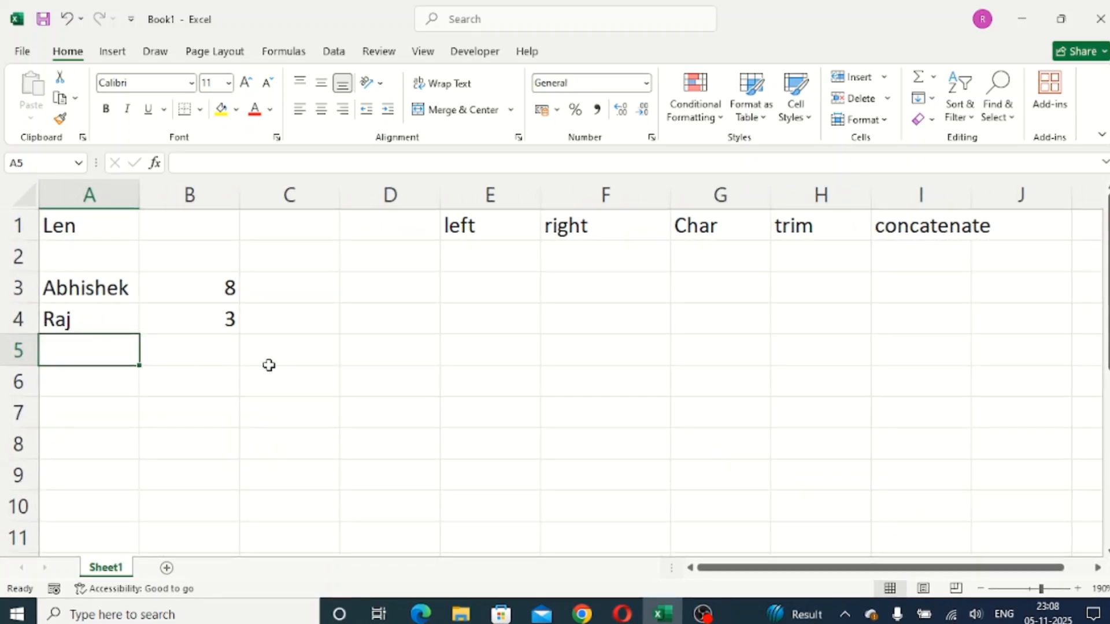
pyautogui.click(448, 288)
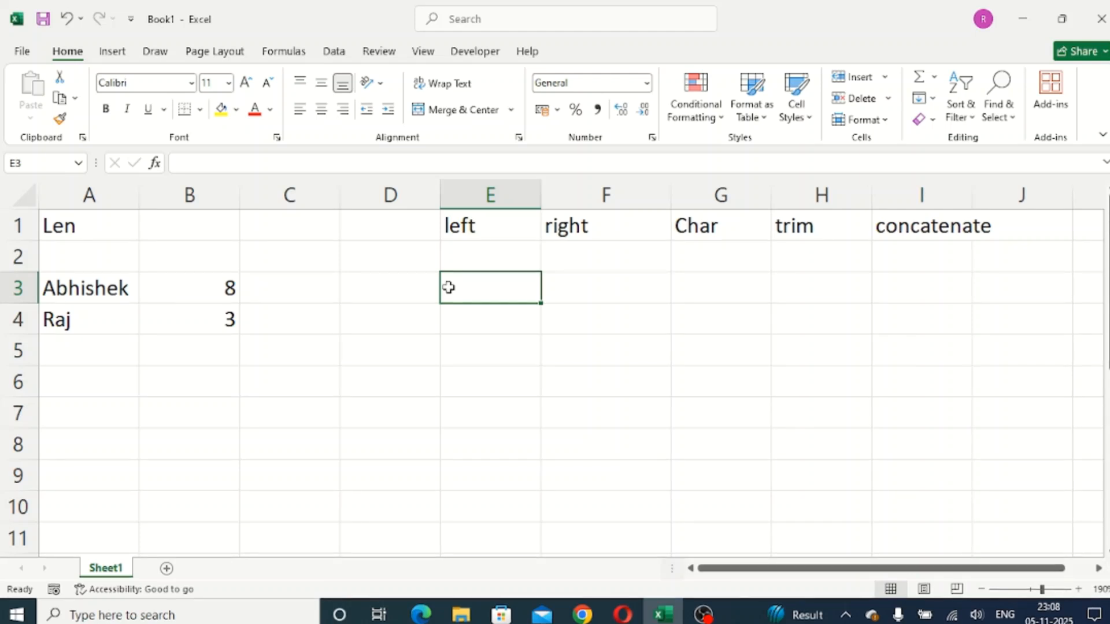
pyautogui.write('=lef')
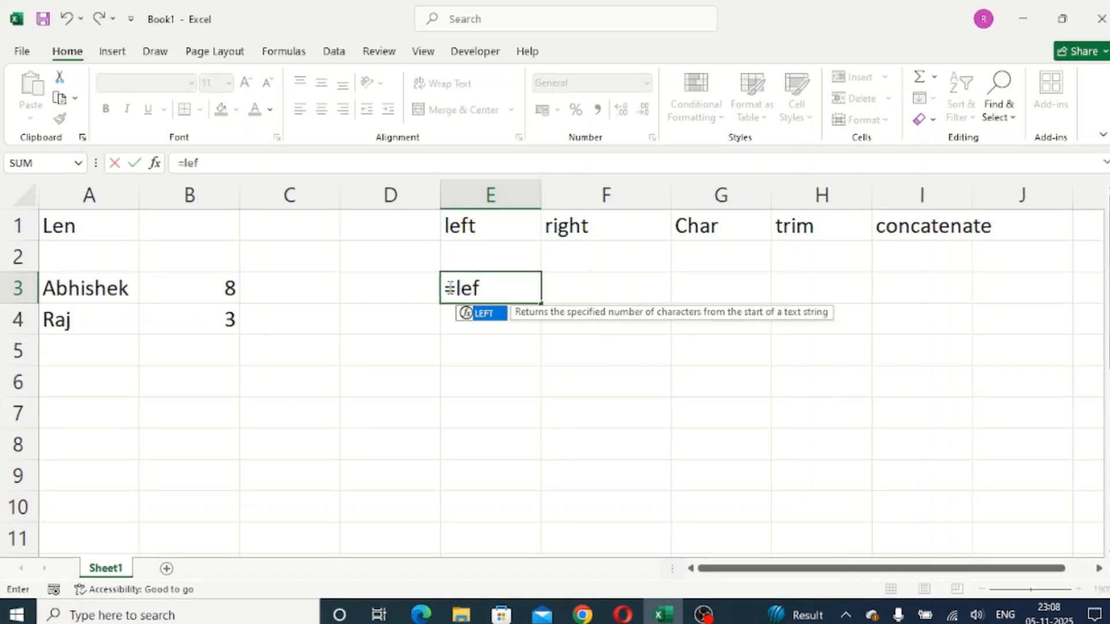
pyautogui.press('Tab')
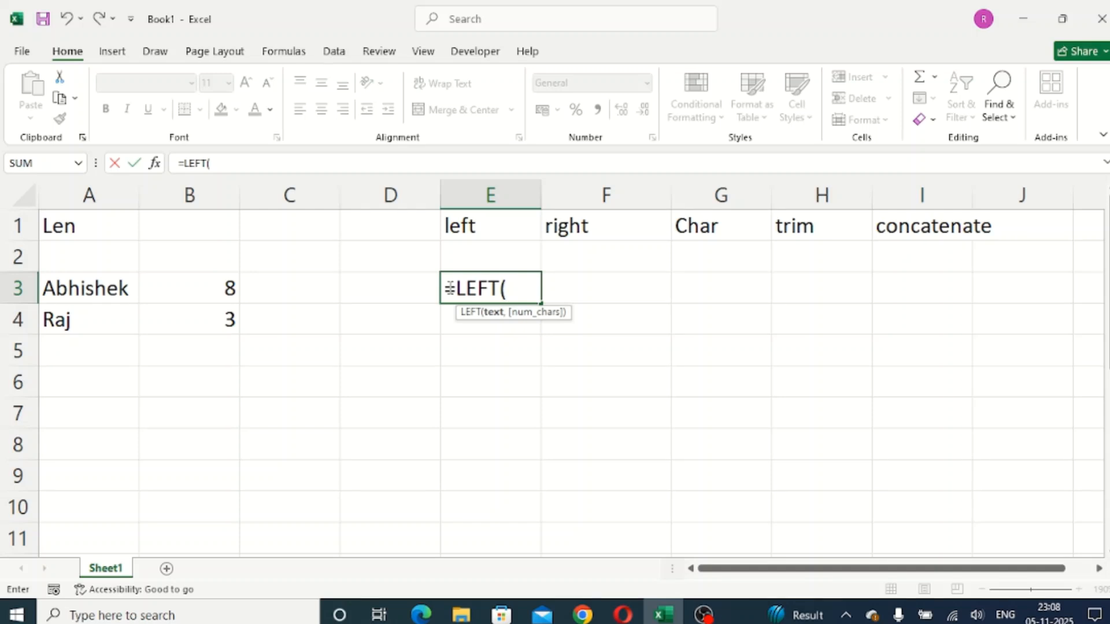
pyautogui.click(121, 287)
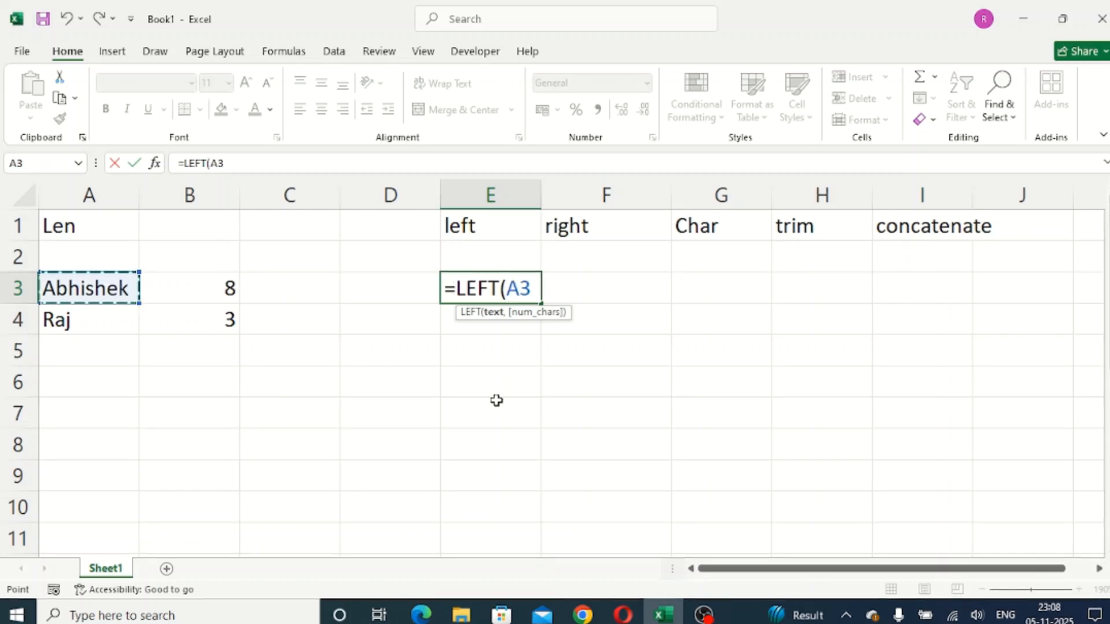
pyautogui.write(',')
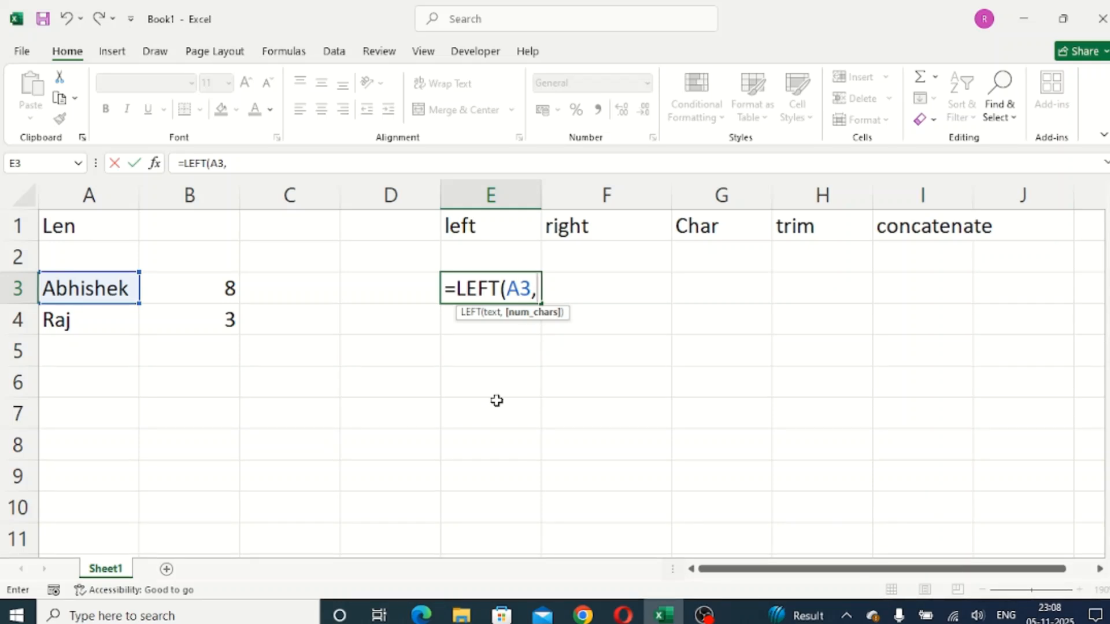
pyautogui.write('2')
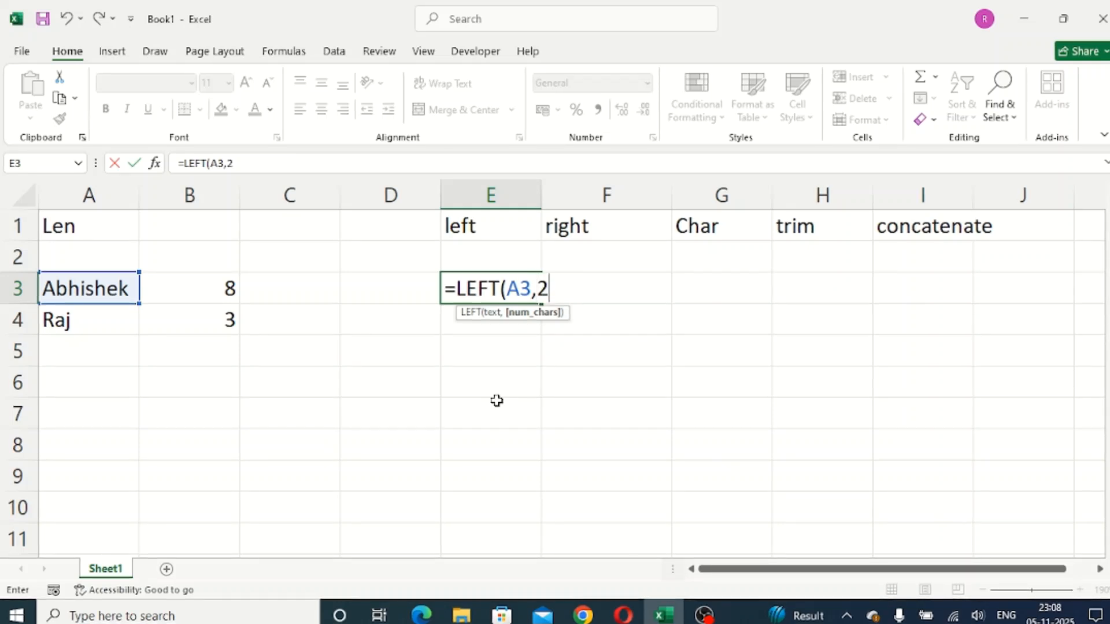
pyautogui.press('Return')
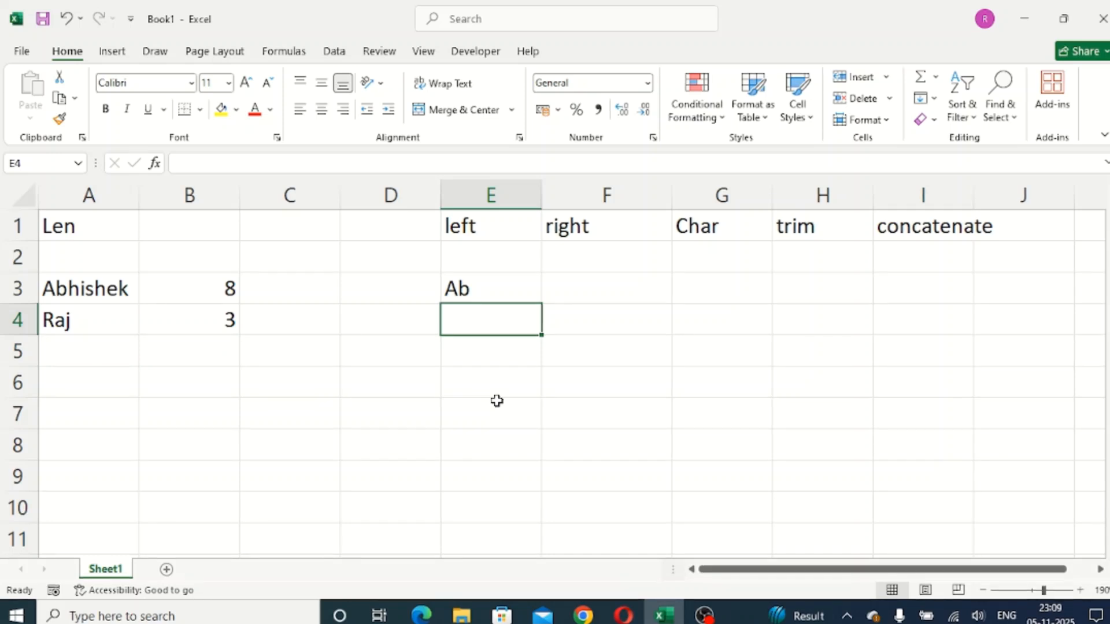
# - Extract the first 1 character of the name in A4 with a LEFT formula in cell E4
pyautogui.write('=le')
pyautogui.press('Tab')
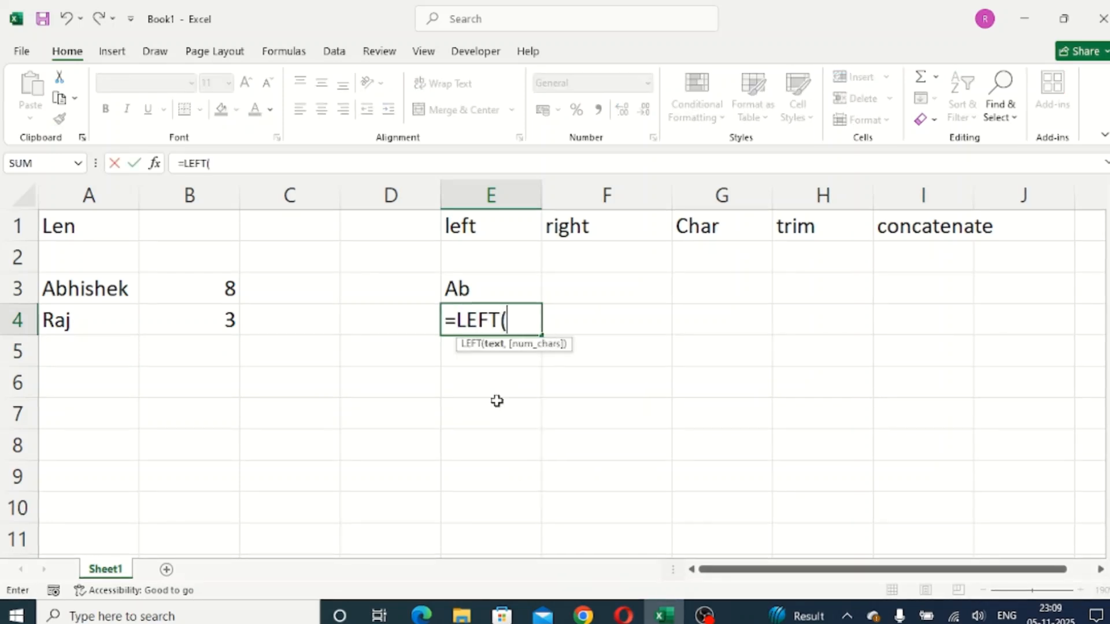
pyautogui.click(145, 324)
pyautogui.click(91, 327)
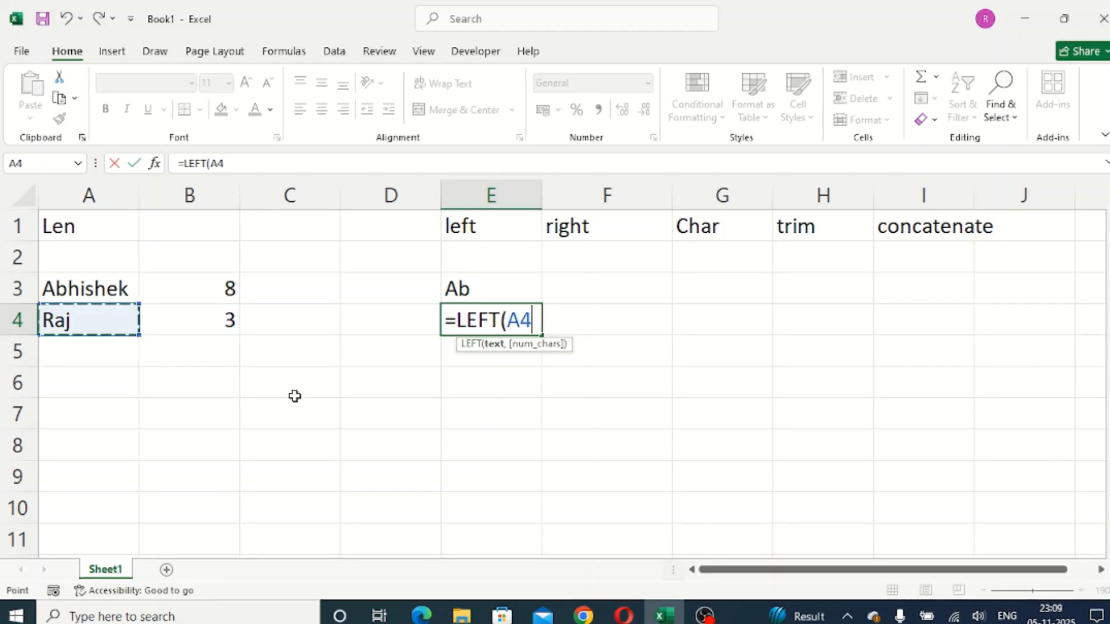
pyautogui.write(',')
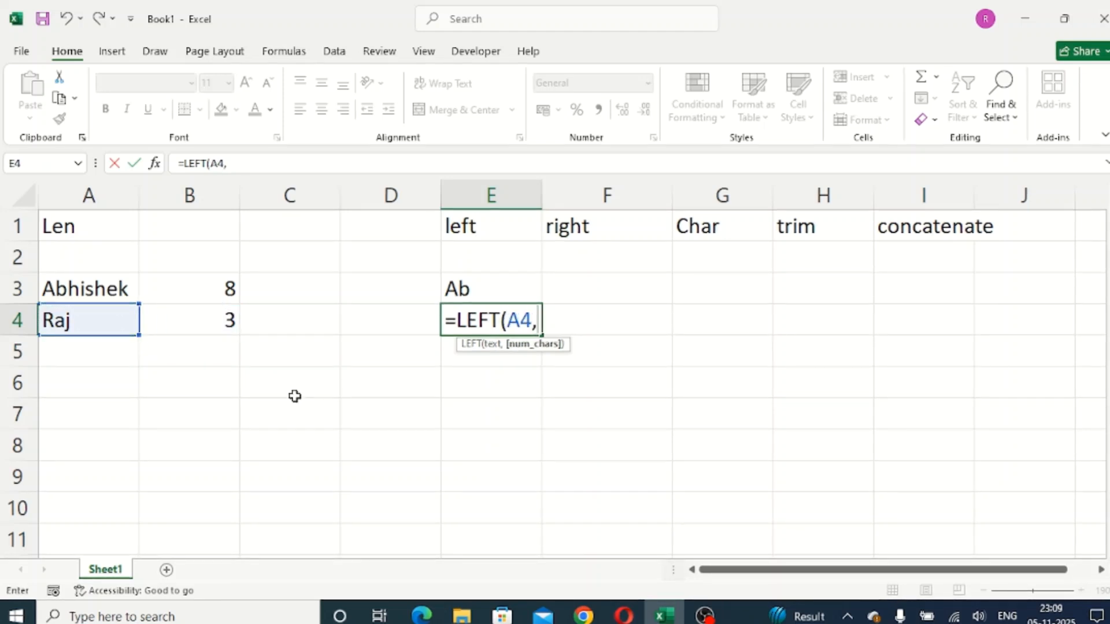
pyautogui.write('1')
pyautogui.press('Return')
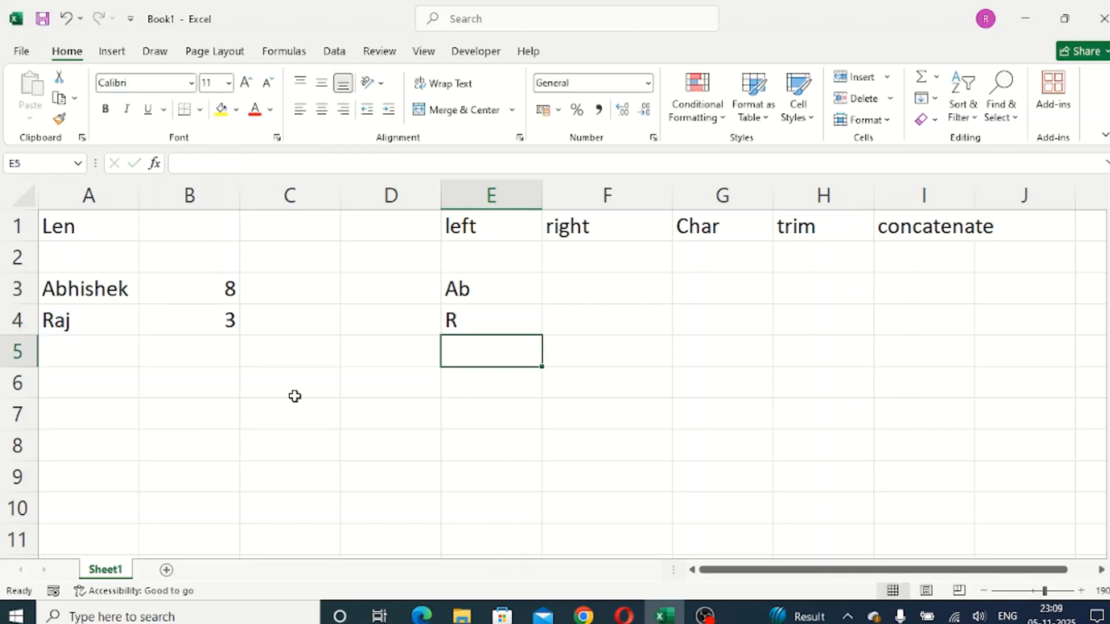
# - Extract the last 4 characters of the name in A3 with a RIGHT formula in cell F3
pyautogui.click(631, 286)
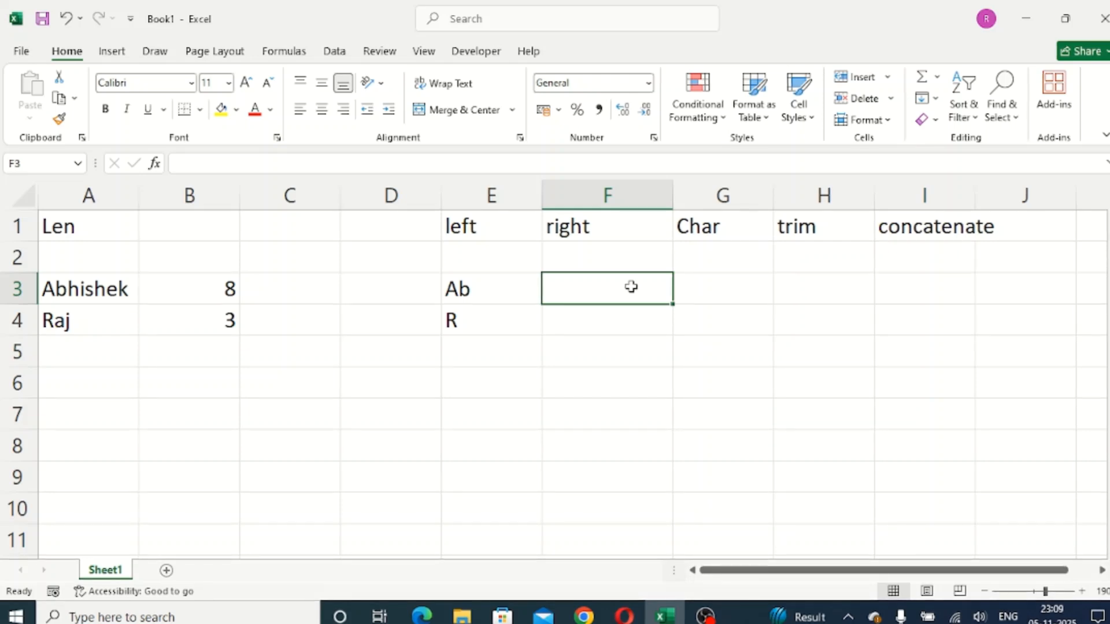
pyautogui.write('=ri')
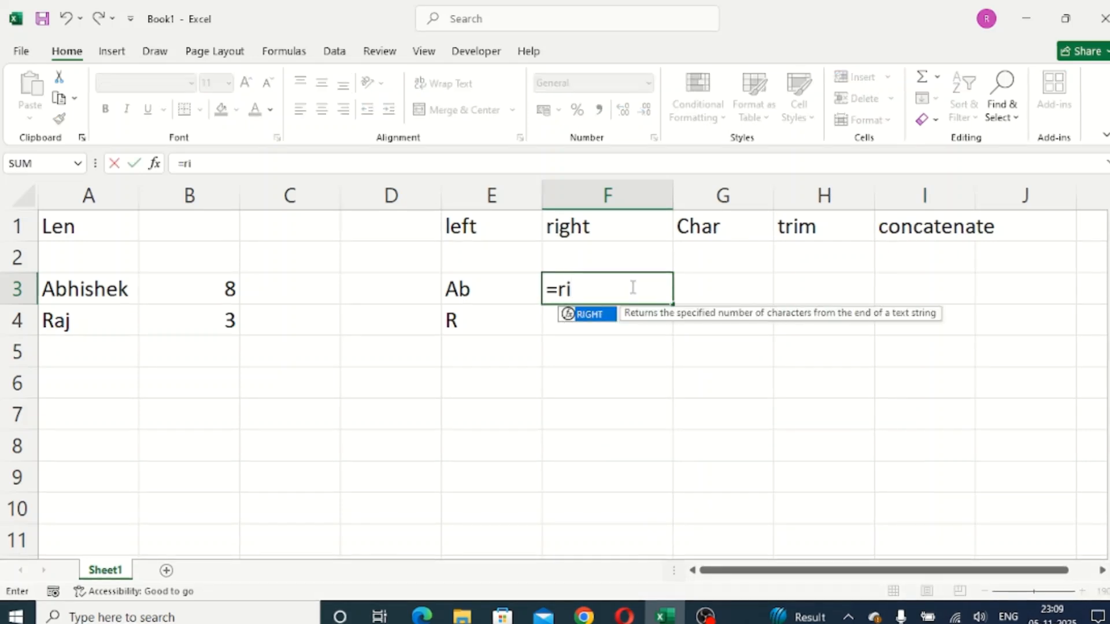
pyautogui.press('Tab')
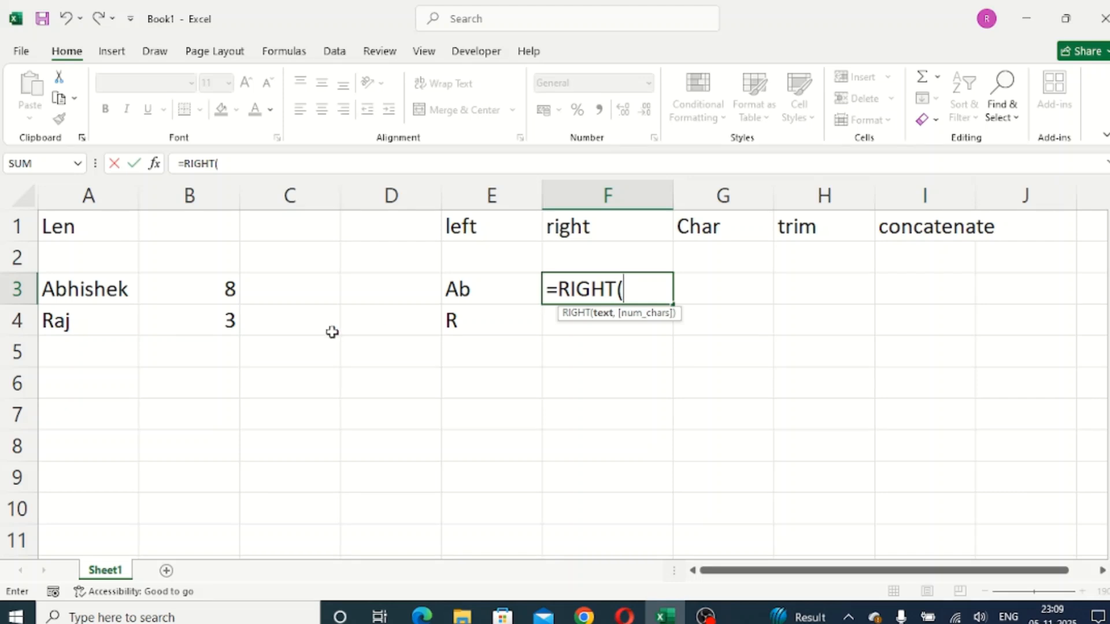
pyautogui.click(121, 289)
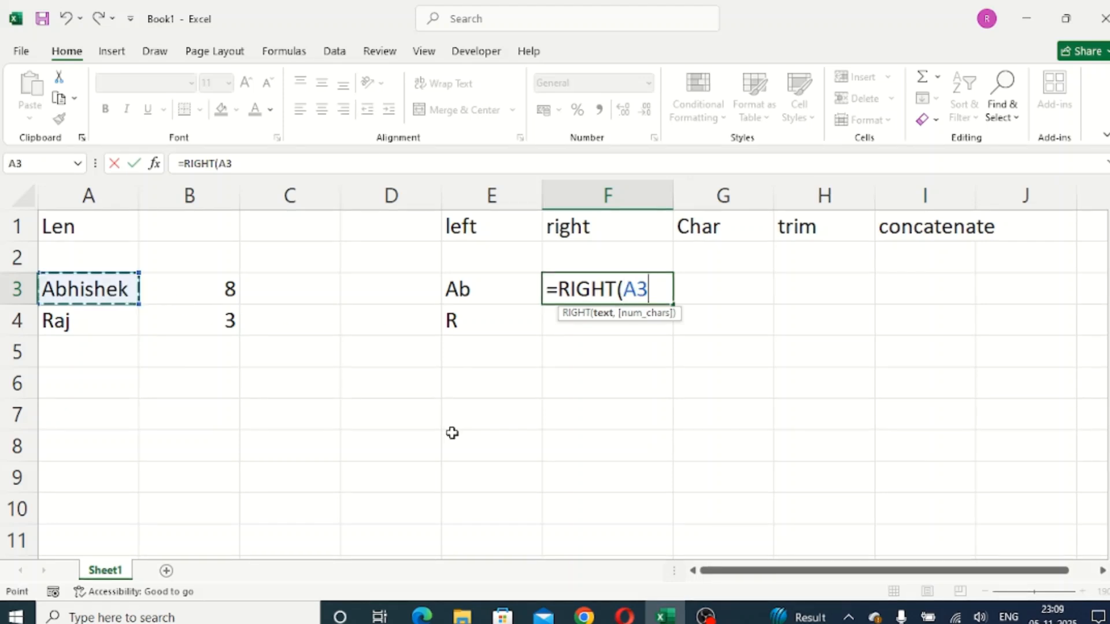
pyautogui.write(',')
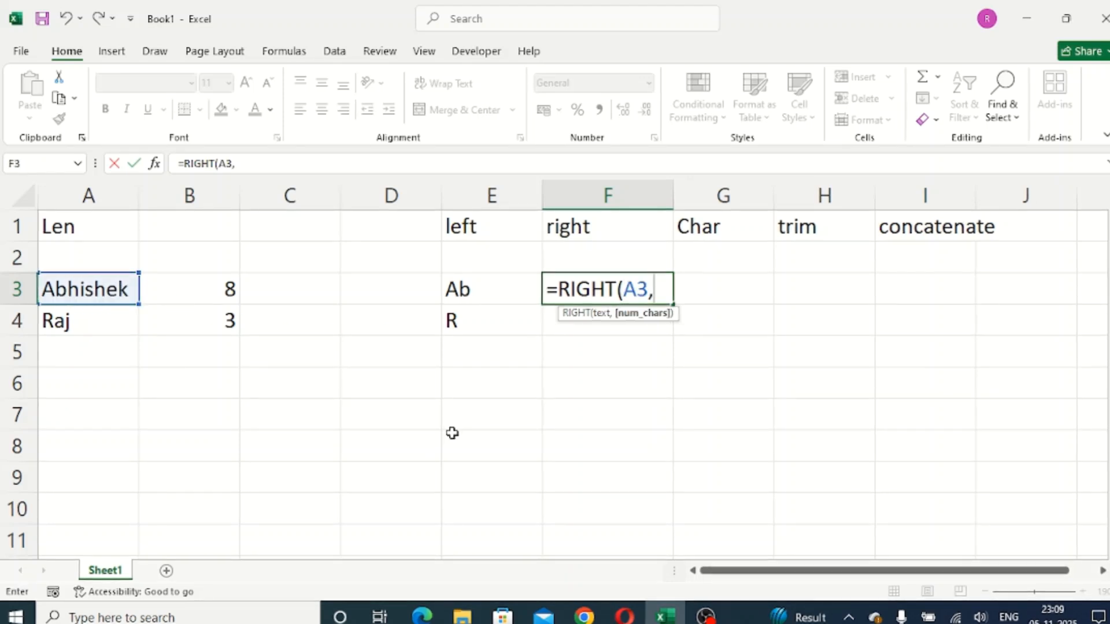
pyautogui.write('4')
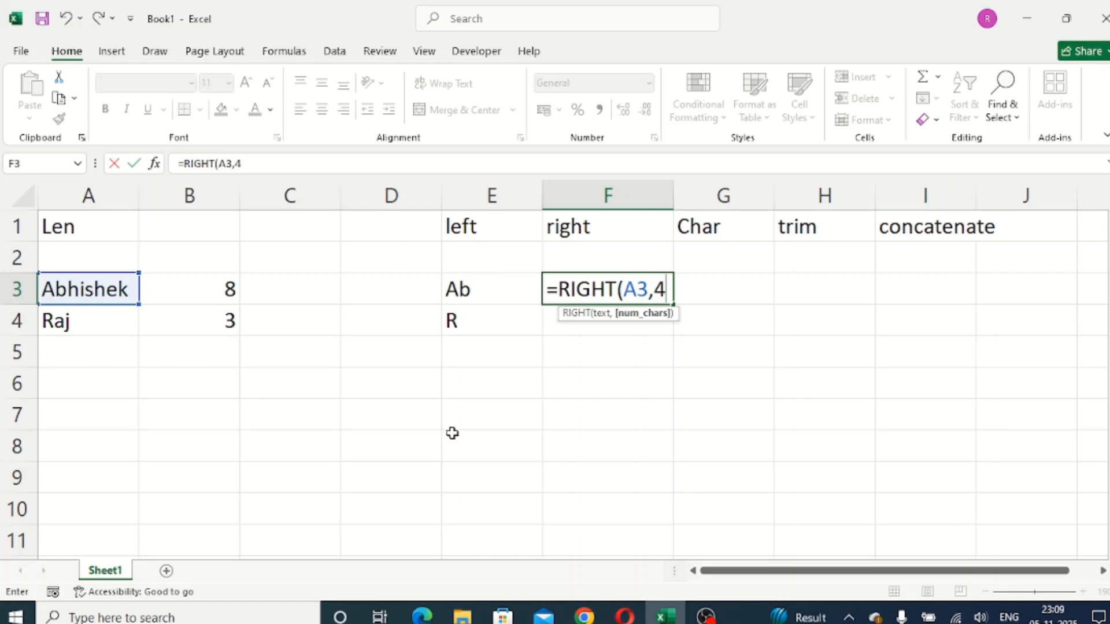
pyautogui.write(')')
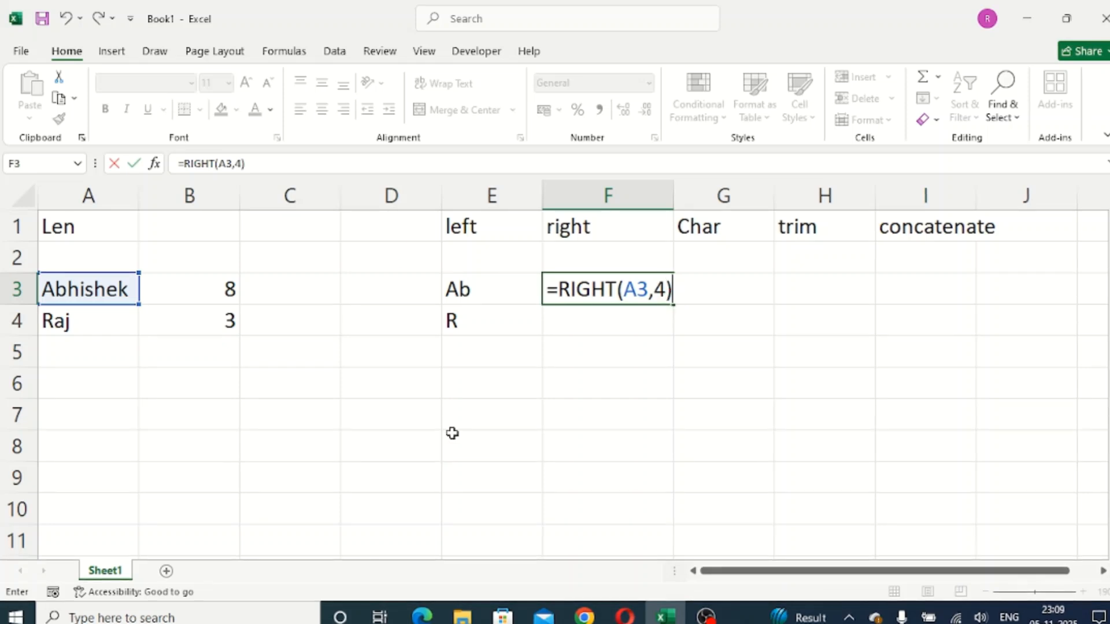
pyautogui.press('Return')
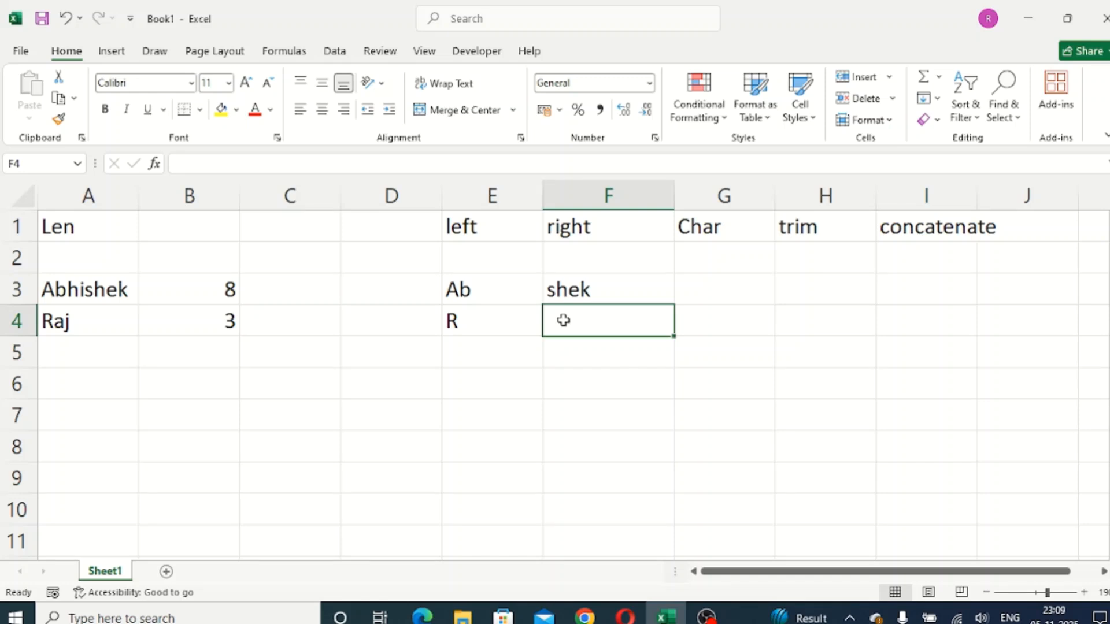
# - Return the character for code 70 with a CHAR formula in cell G3 under the Char heading
pyautogui.click(681, 286)
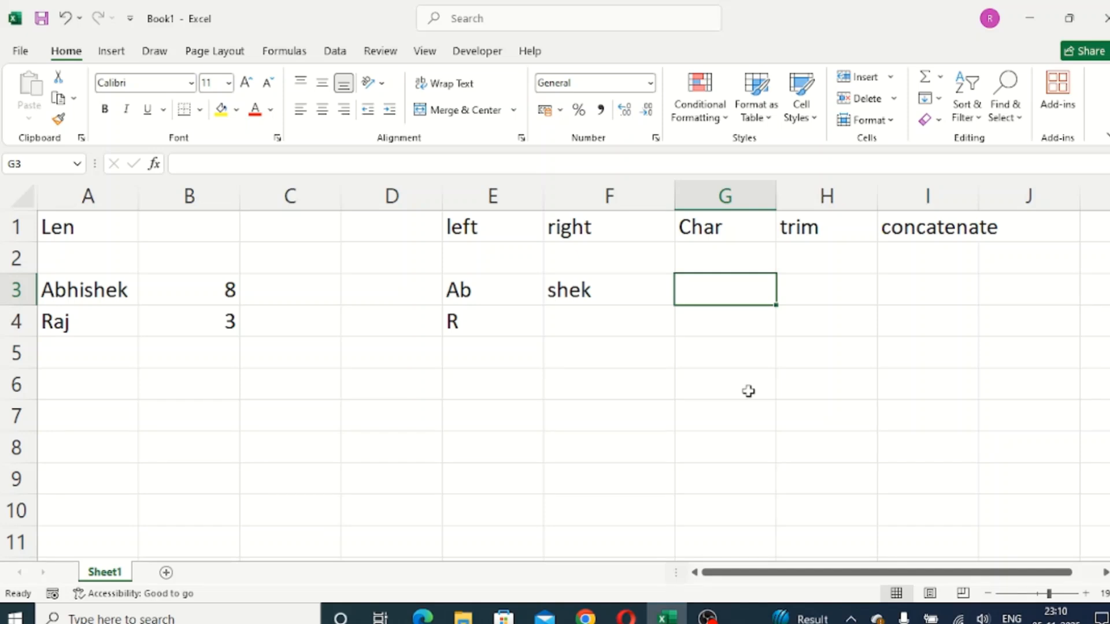
pyautogui.write('=char')
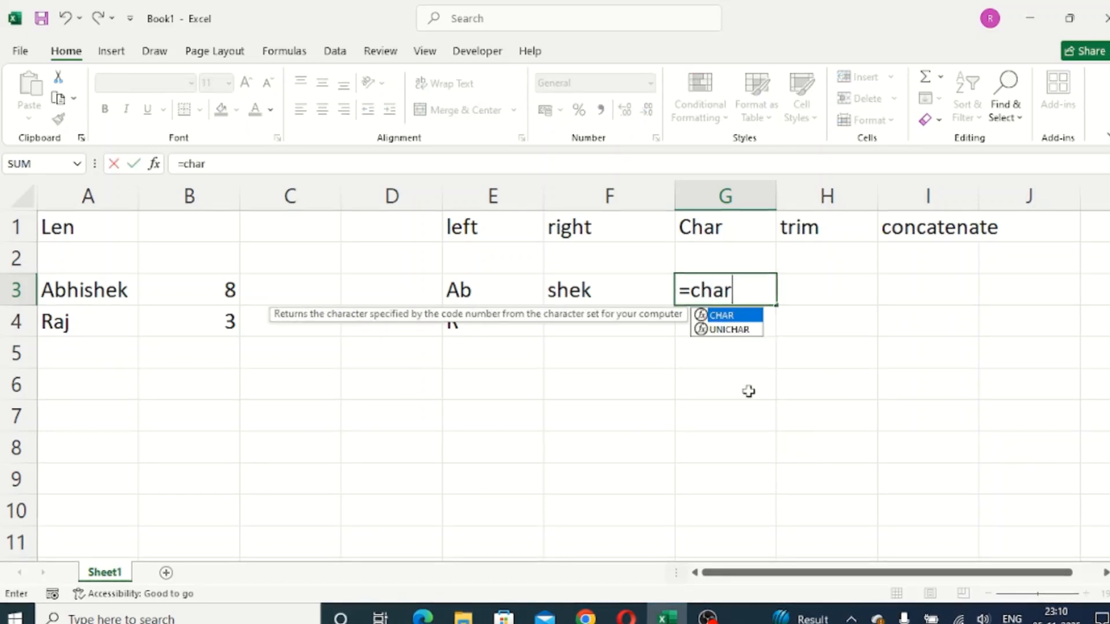
pyautogui.press('Tab')
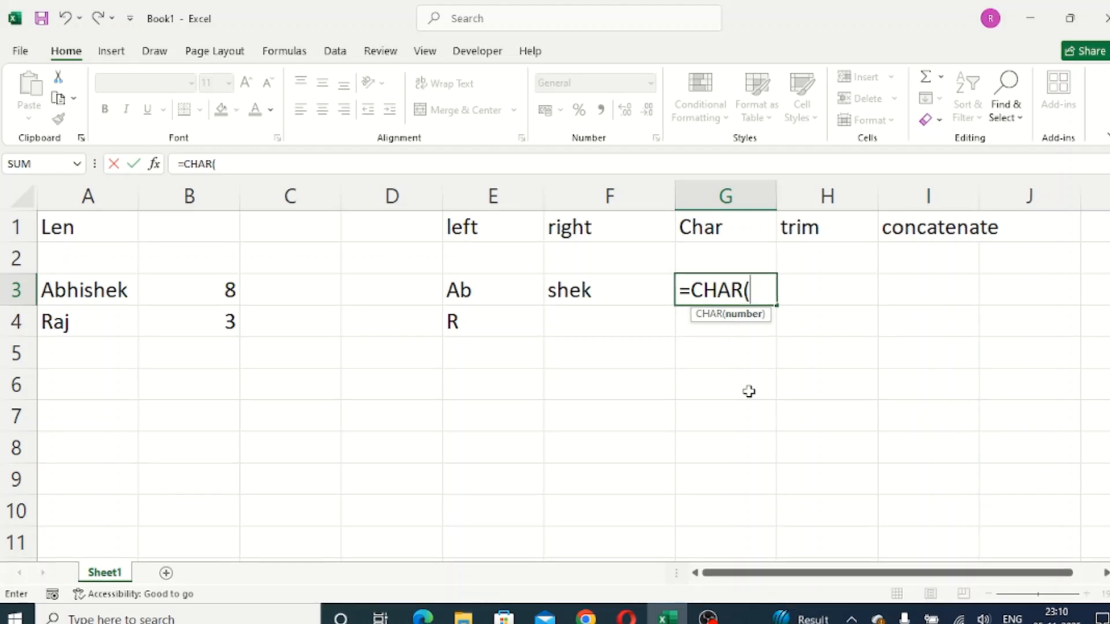
pyautogui.write('7')
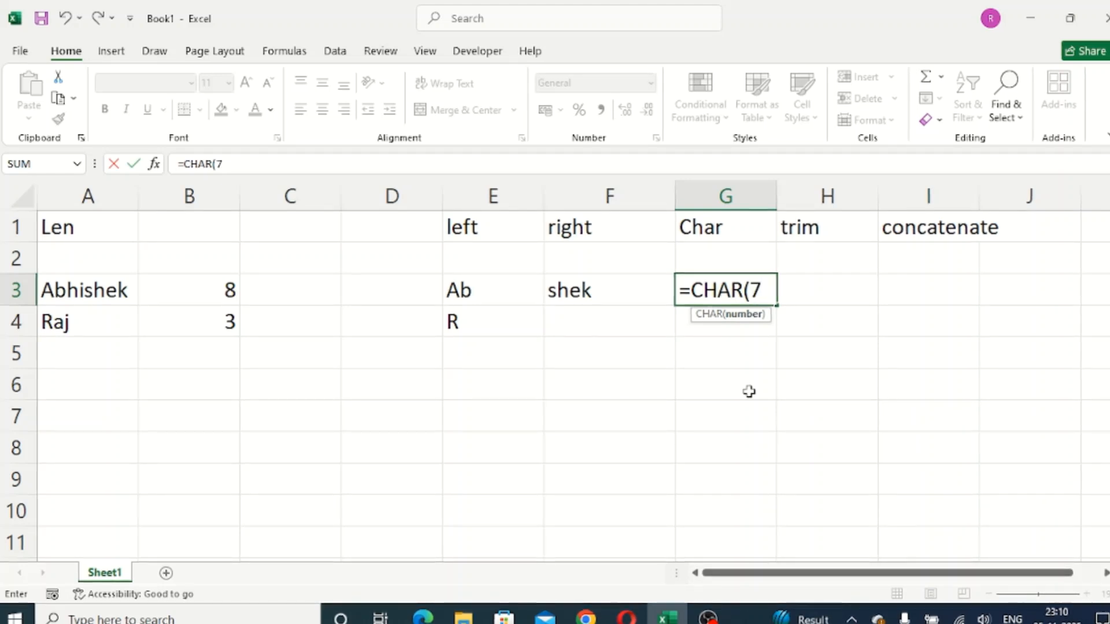
pyautogui.write('0')
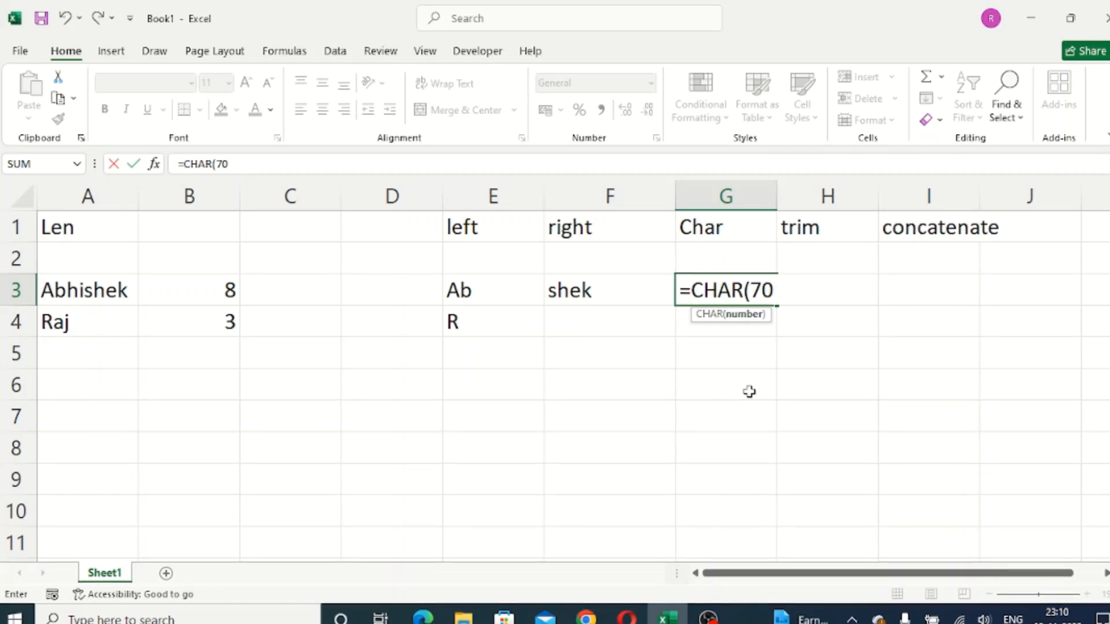
pyautogui.press('Return')
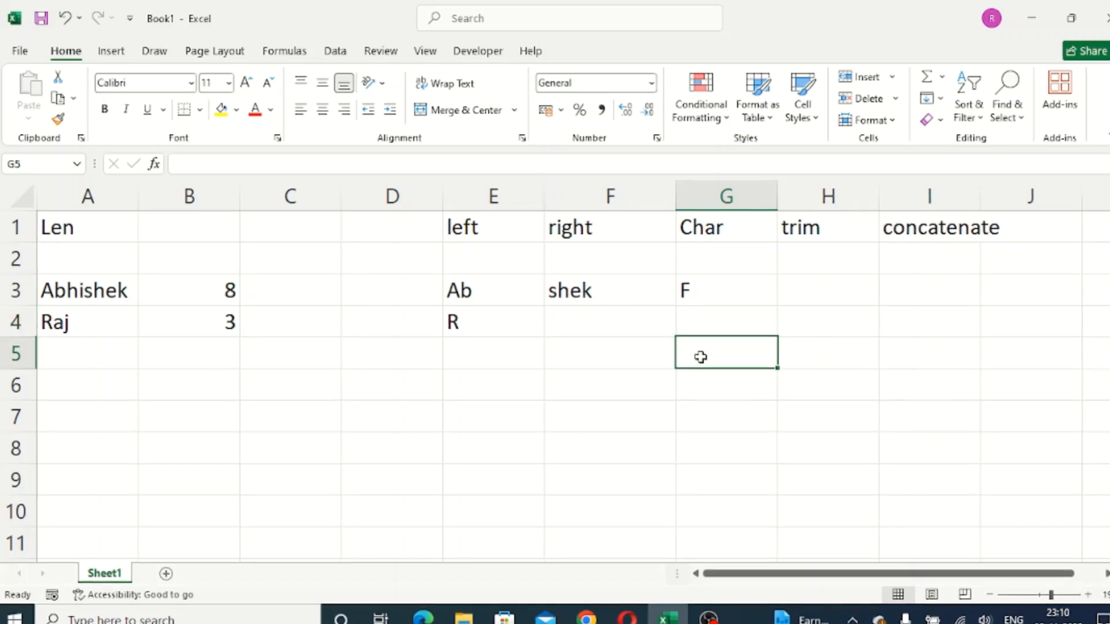
# - Return the character for code 89 with a CHAR formula in cell G5
pyautogui.click(701, 357)
pyautogui.write('=cha')
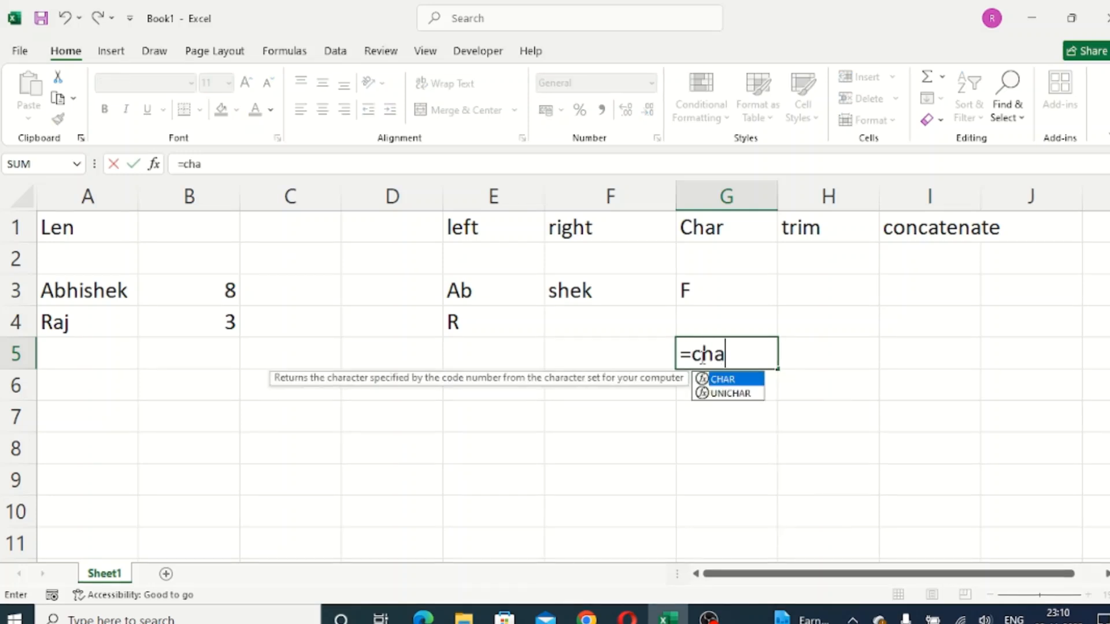
pyautogui.press('Tab')
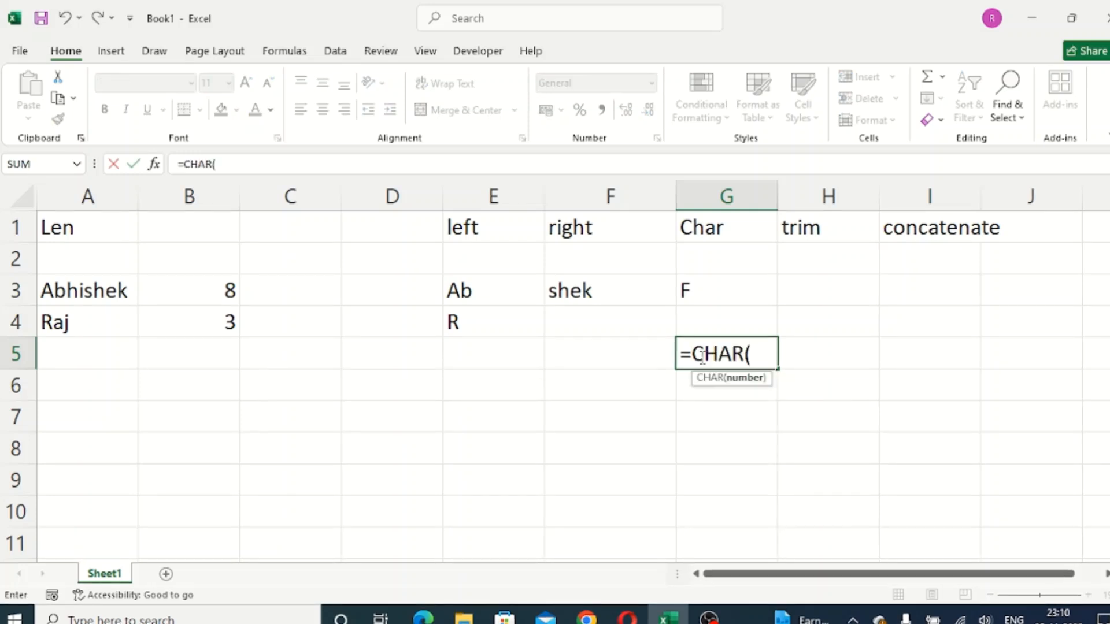
pyautogui.write('8')
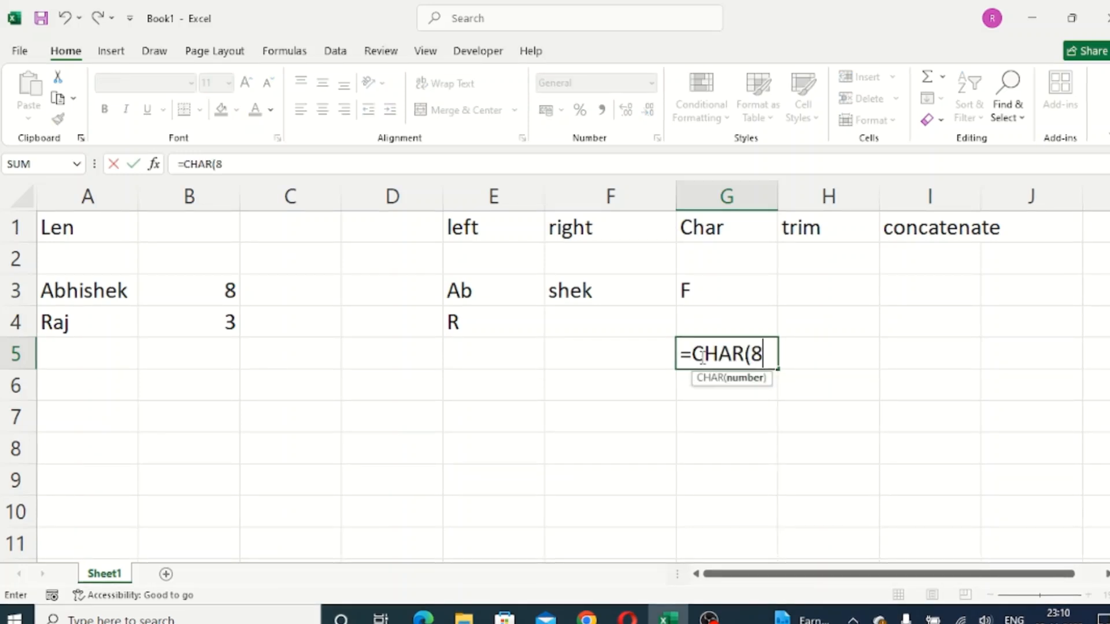
pyautogui.write('9')
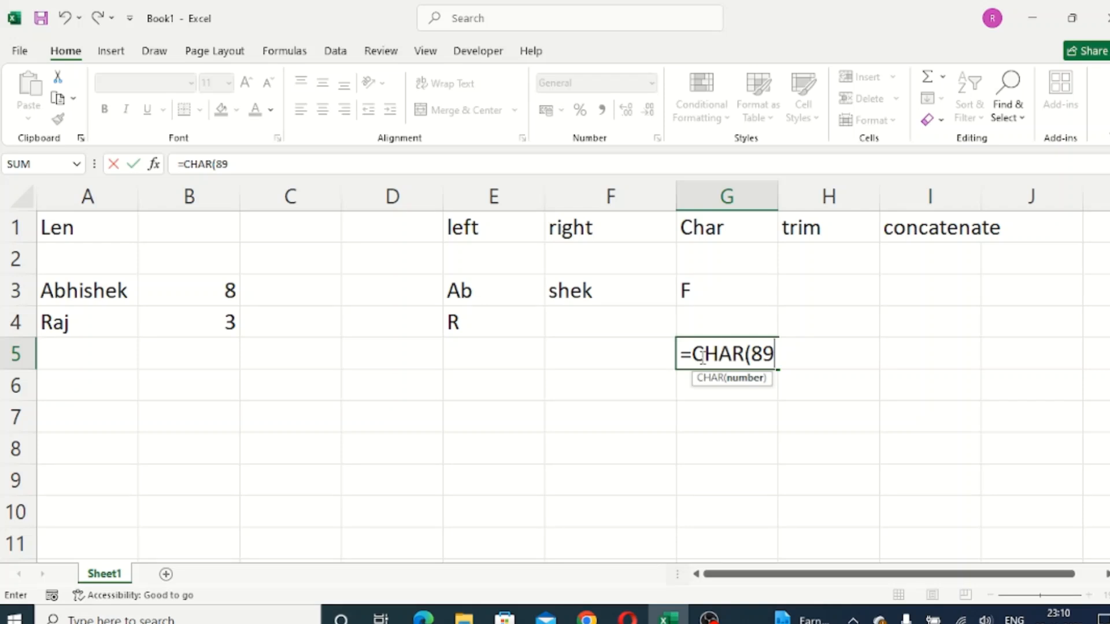
pyautogui.press('Return')
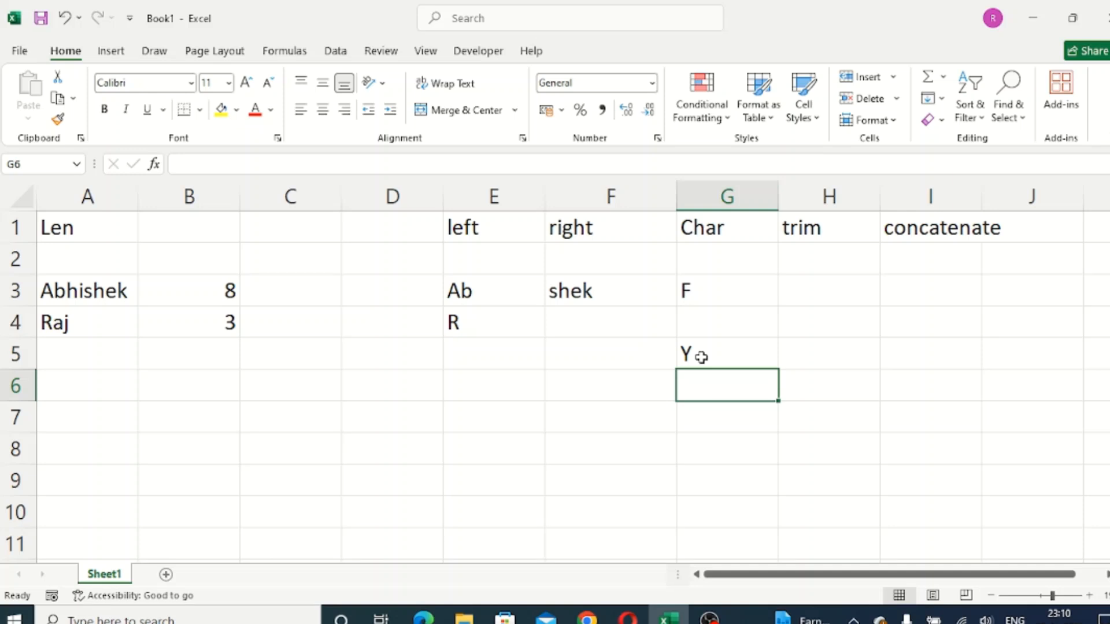
# - Enter a sample full name in cell C7 with a long run of spaces between first name and surname
pyautogui.click(311, 420)
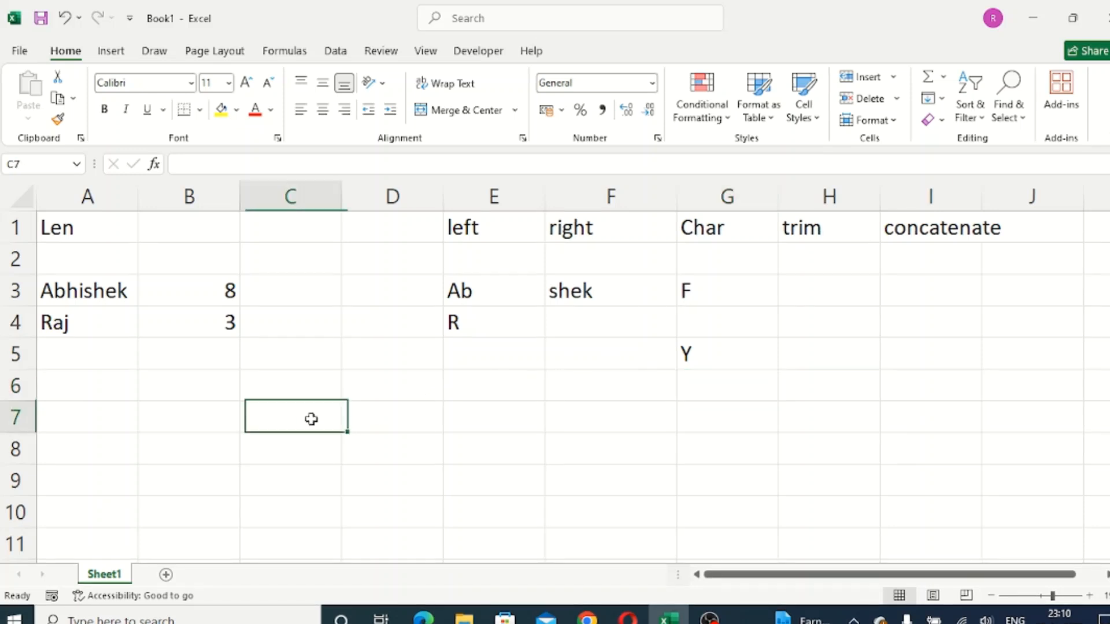
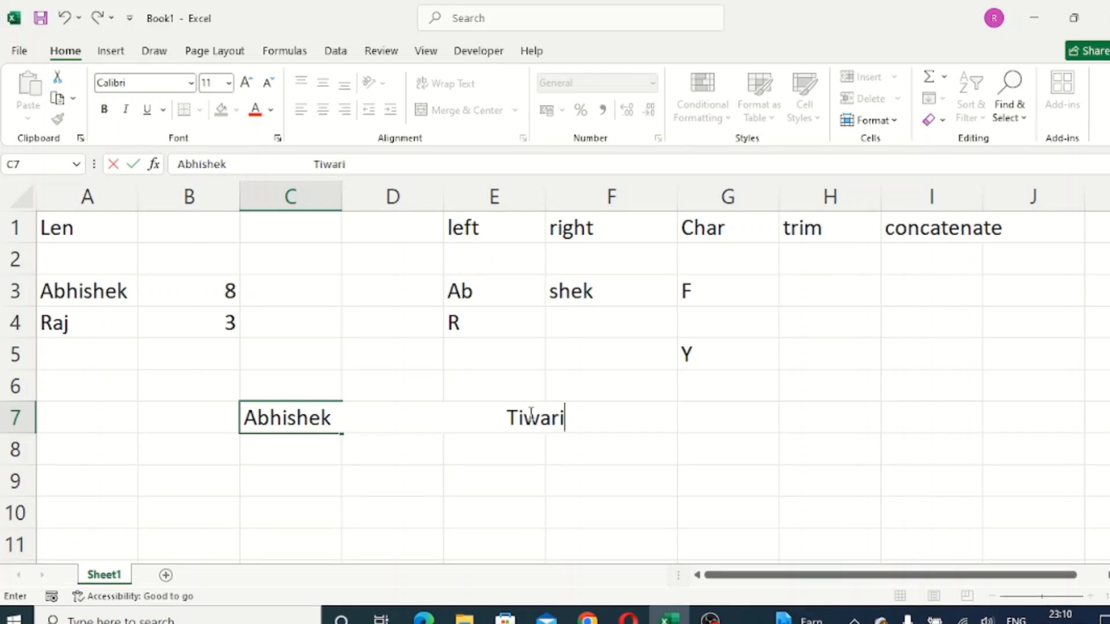
pyautogui.press('Return')
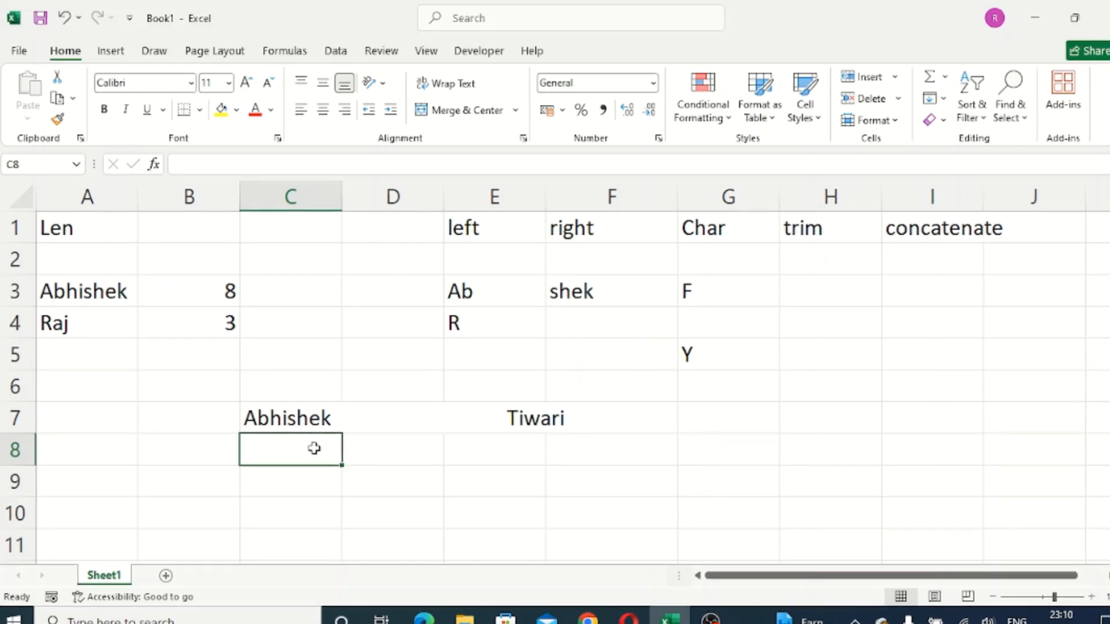
# - Remove the extra spaces from the full name with a TRIM formula on C7:F7 in cell C8
pyautogui.write('=trim')
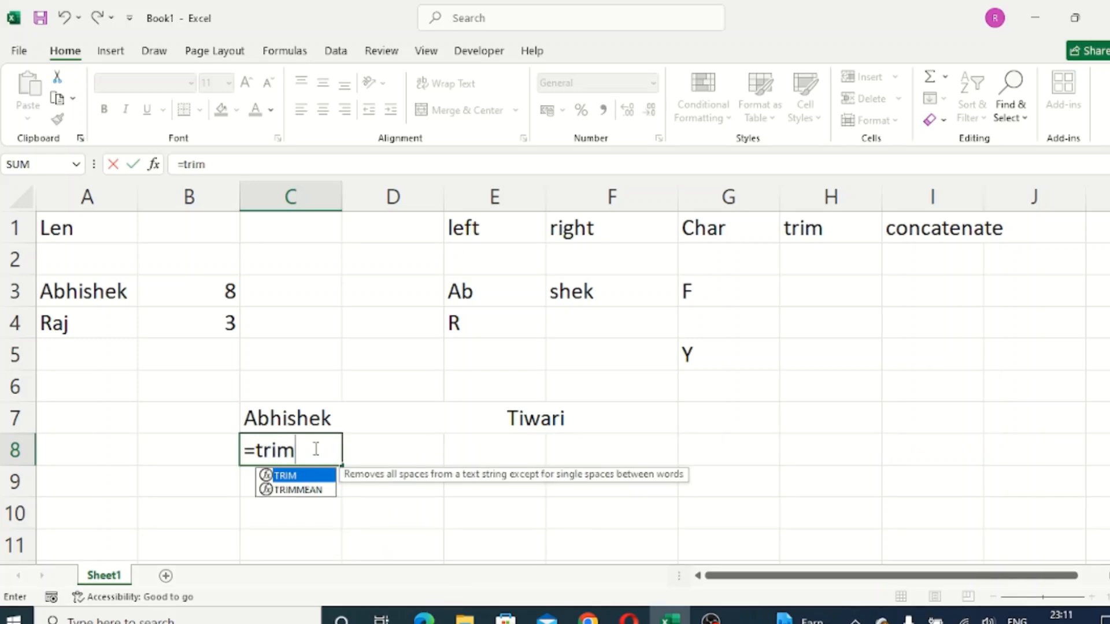
pyautogui.press('Tab')
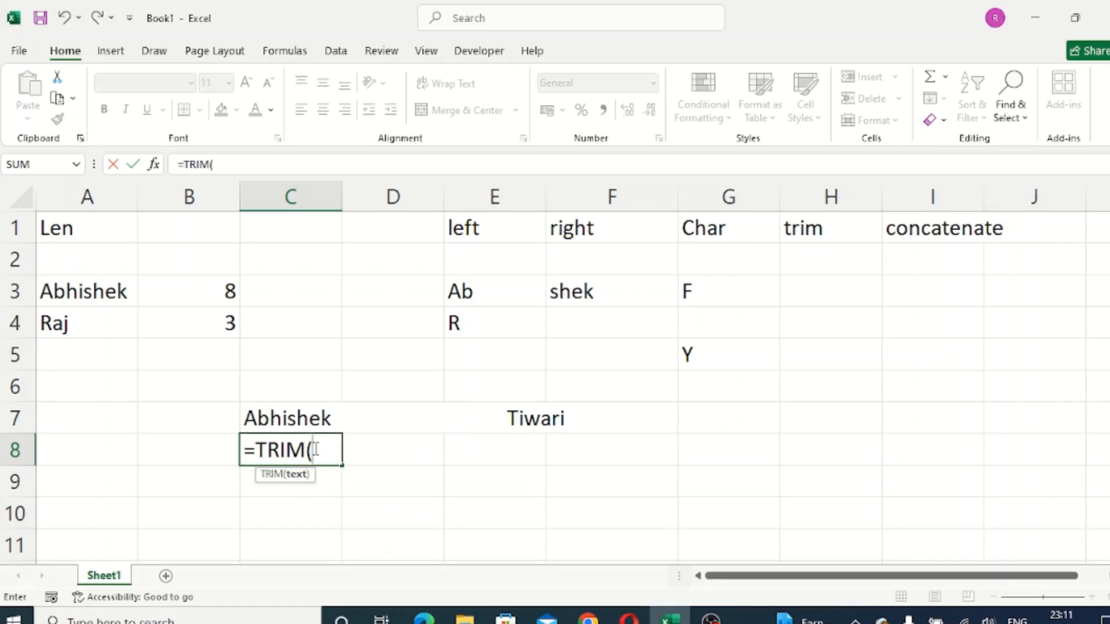
pyautogui.moveTo(285, 417); pyautogui.dragTo(562, 428)
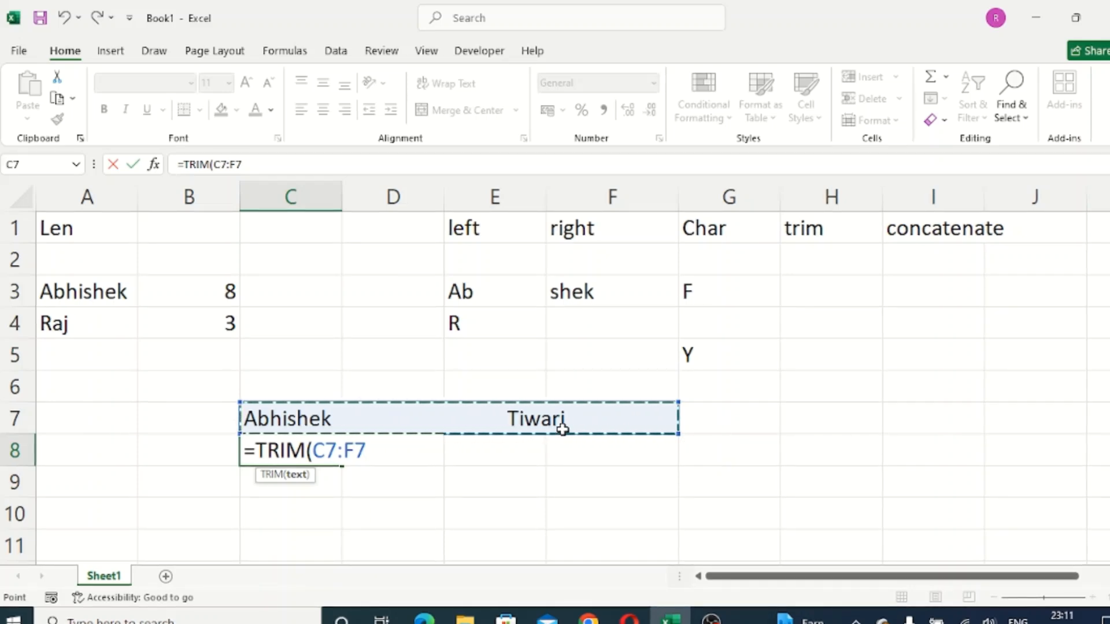
pyautogui.press('Return')
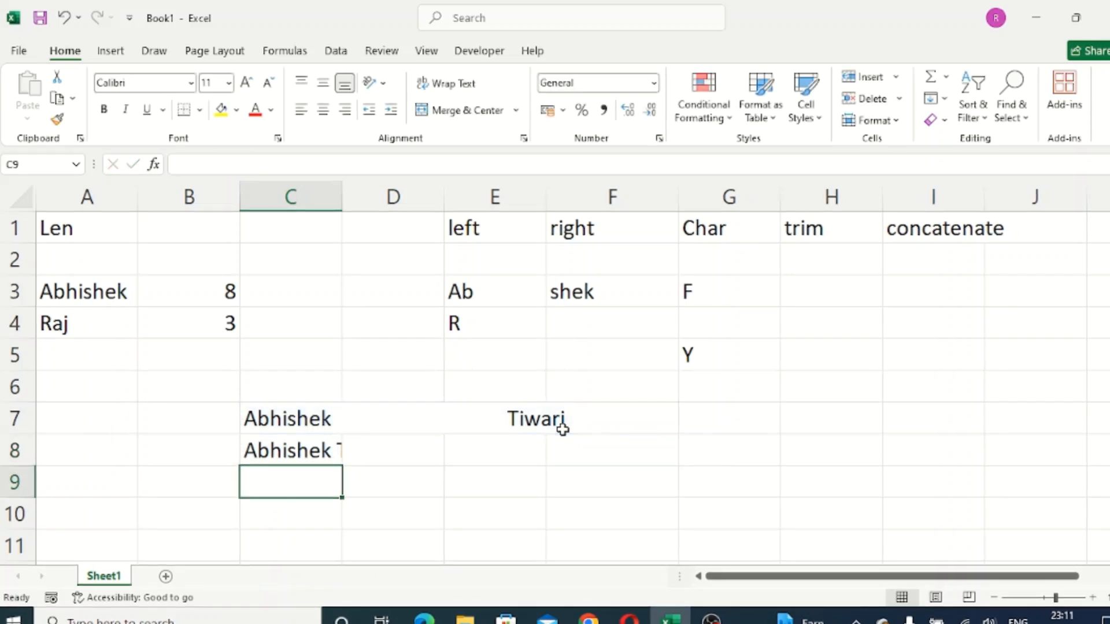
# - Fit column C to its contents and compare the spaced name in C7 with the trimmed one in C8
pyautogui.doubleClick(341, 206)
pyautogui.click(455, 456)
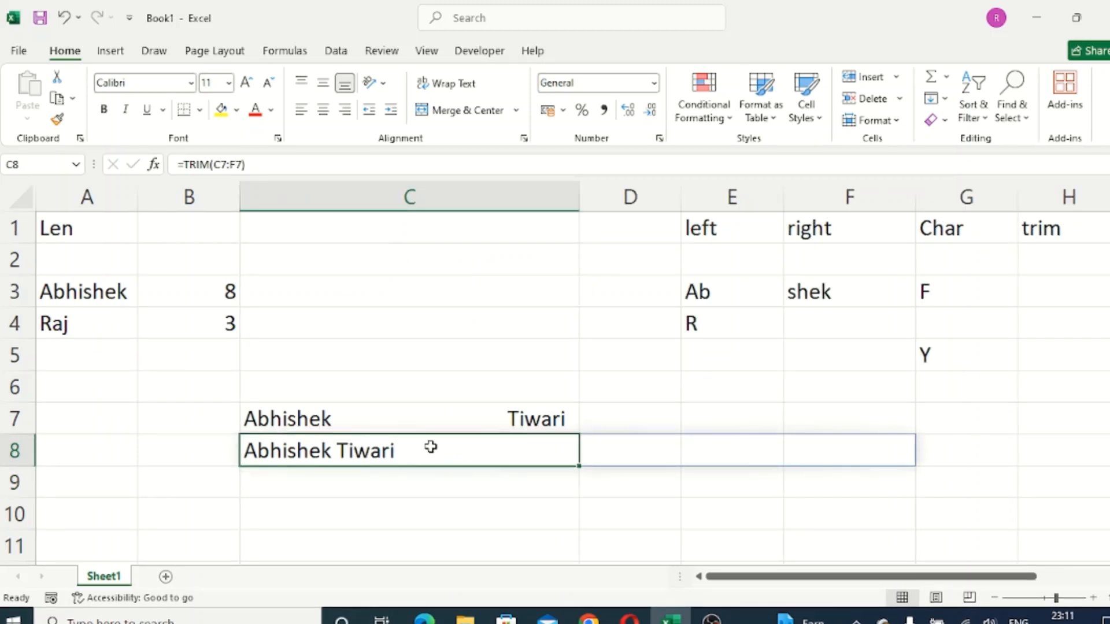
pyautogui.click(367, 417)
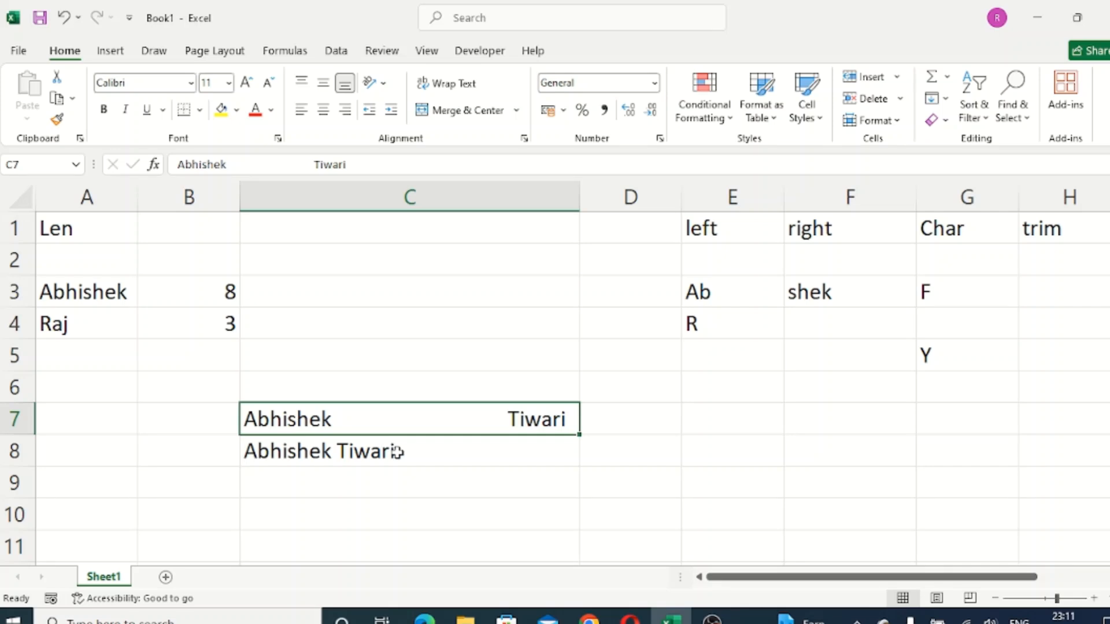
# - Enter a sample first name, a run of spaces and "sjdk" in cell A10
pyautogui.scroll(-1, 396, 450)
pyautogui.click(400, 427)
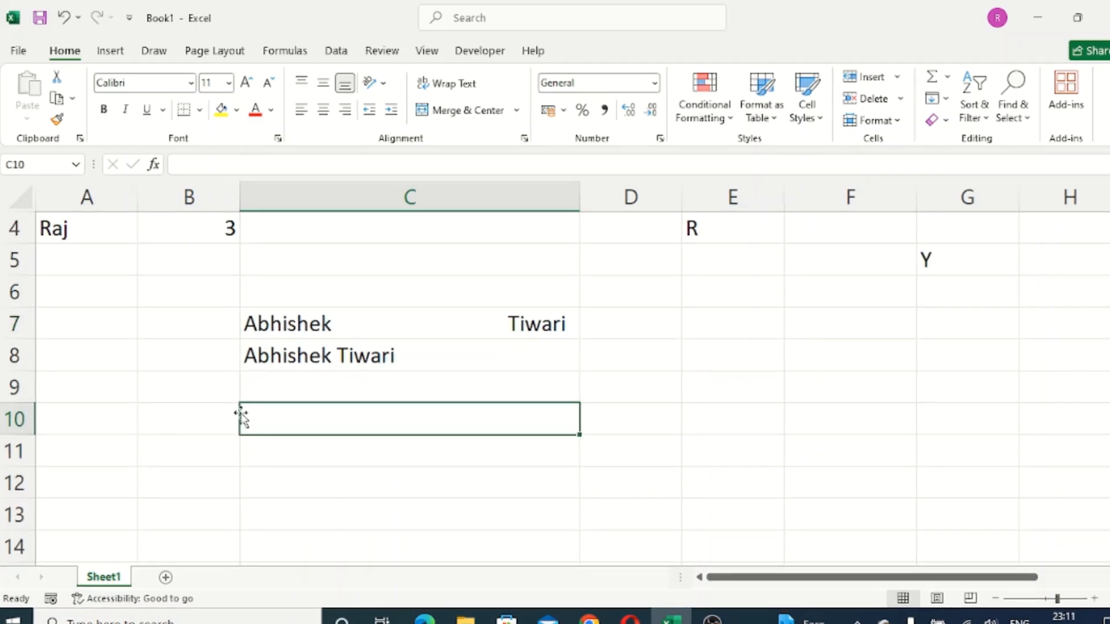
pyautogui.click(113, 408)
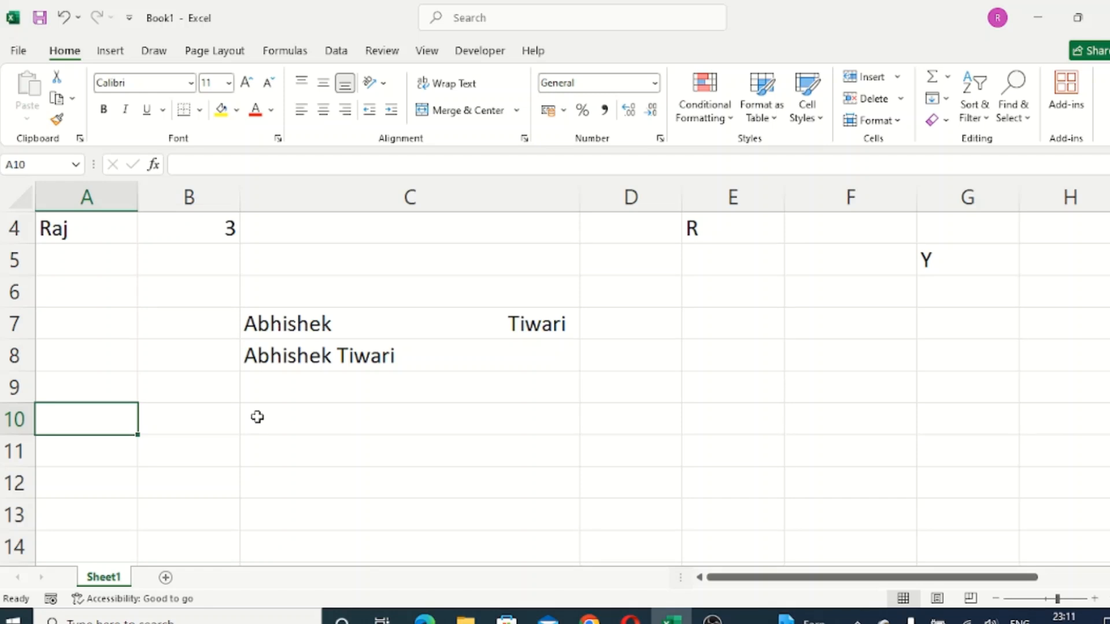
pyautogui.write('Raj       ')
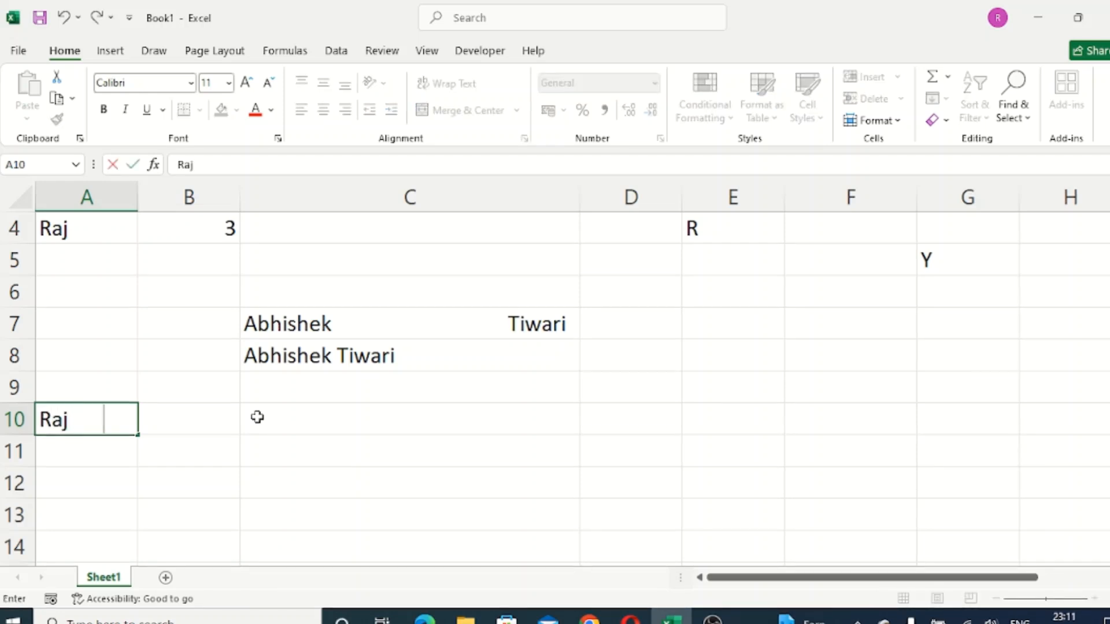
pyautogui.write('   sjdk')
pyautogui.press('Return')
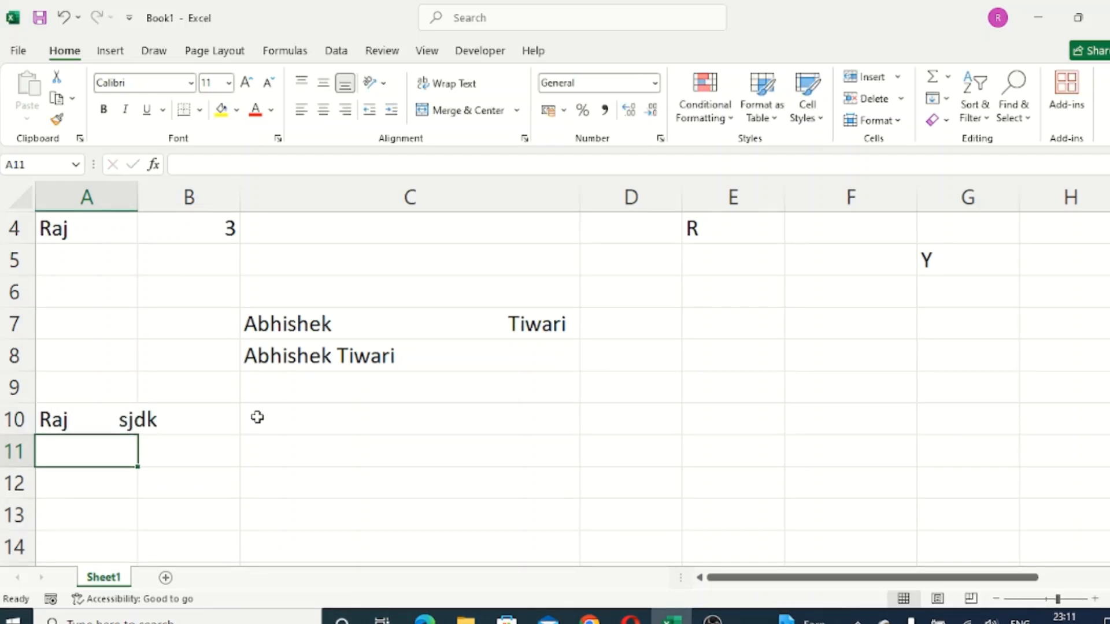
# - Remove the extra spaces from the second sample text with a TRIM formula on A10:B10 in cell A11
pyautogui.write('=')
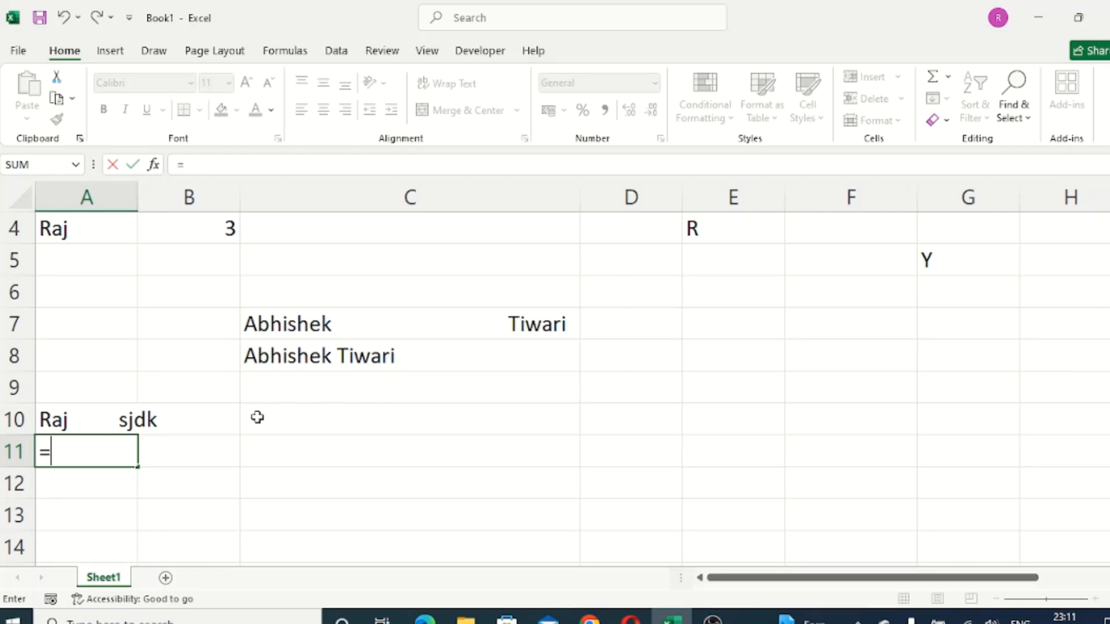
pyautogui.write('trim')
pyautogui.press('Tab')
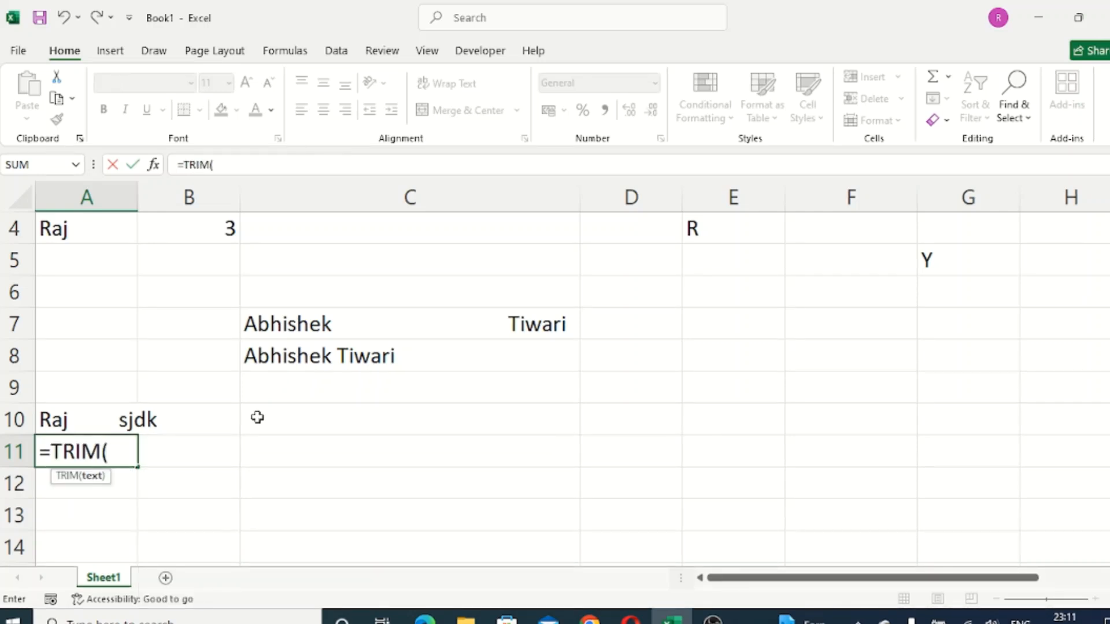
pyautogui.moveTo(69, 419); pyautogui.dragTo(155, 419)
pyautogui.press('Return')
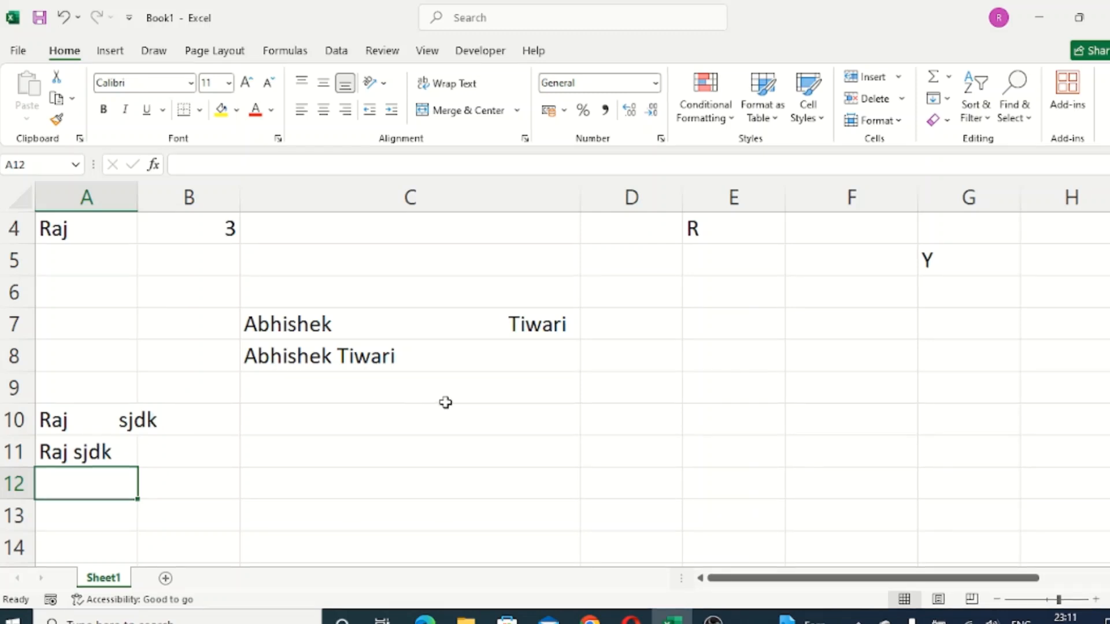
# - Enter a sample first name in cell I3 under the concatenate heading
pyautogui.scroll(1, 445, 403)
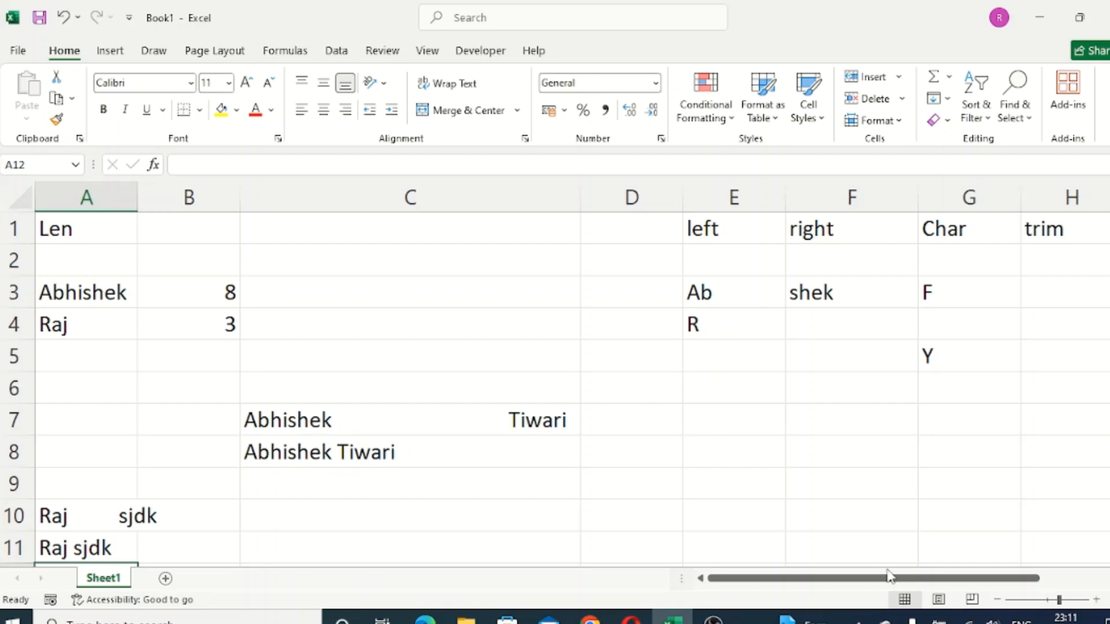
pyautogui.moveTo(885, 581); pyautogui.dragTo(950, 584)
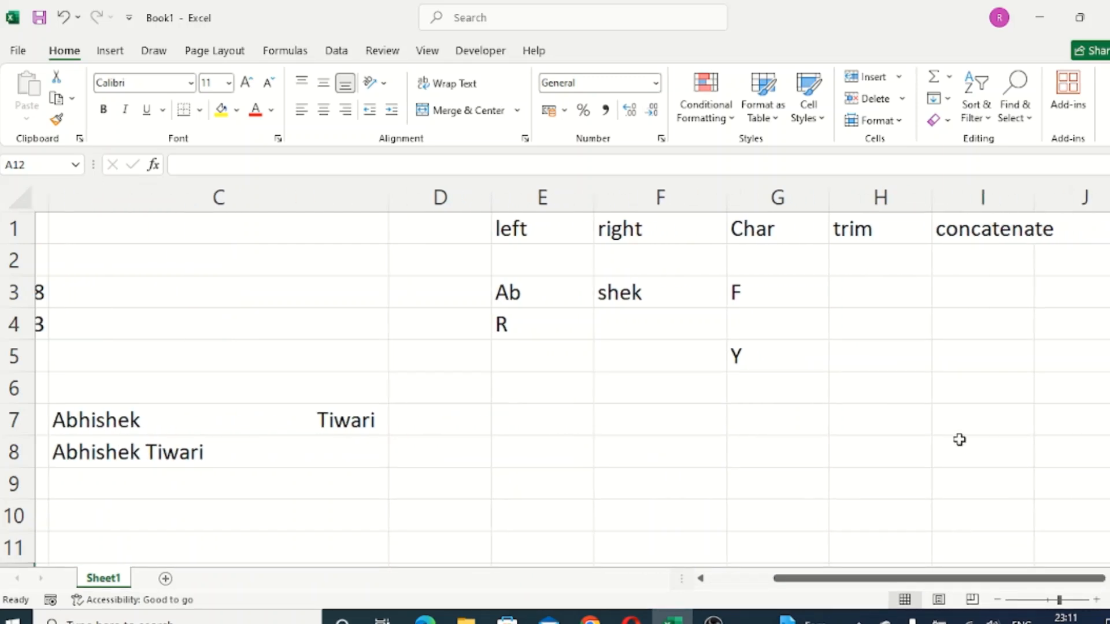
pyautogui.click(993, 227)
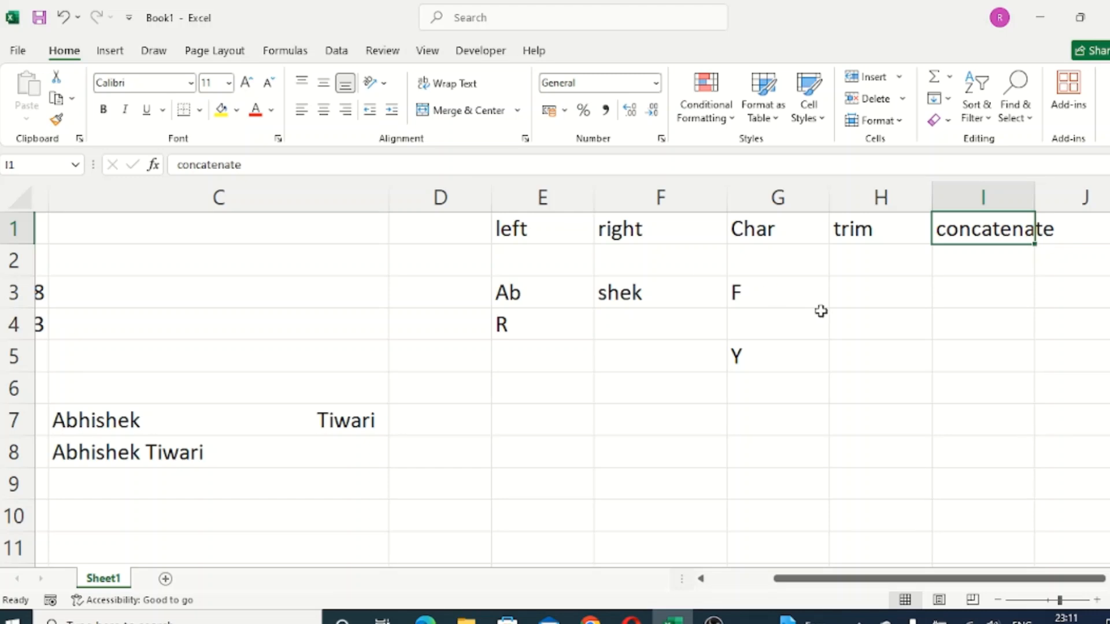
pyautogui.click(1055, 240)
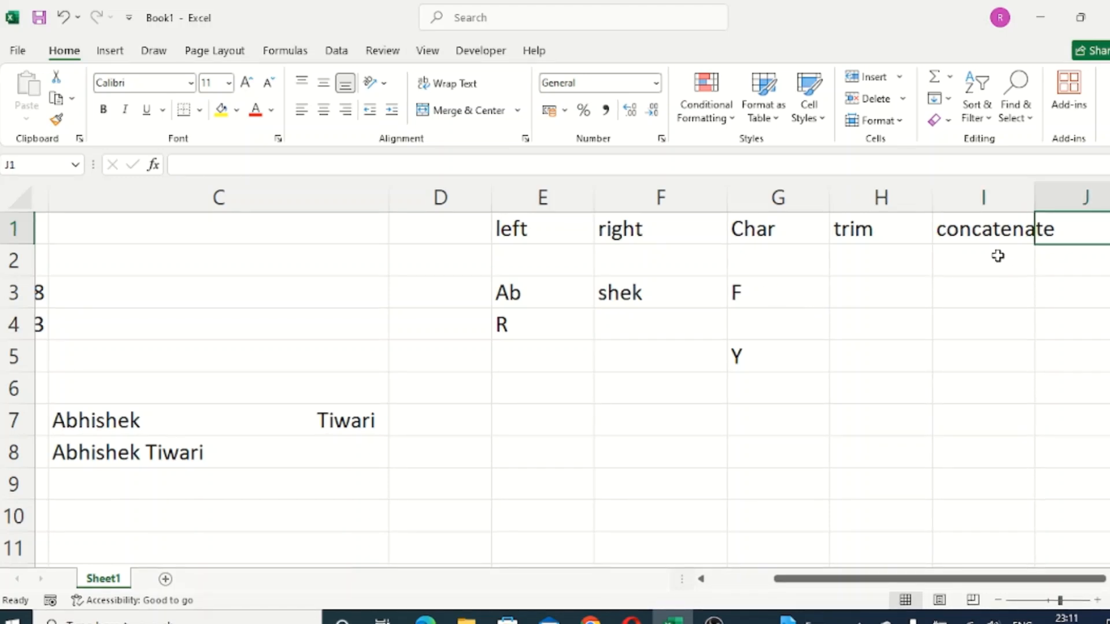
pyautogui.click(975, 292)
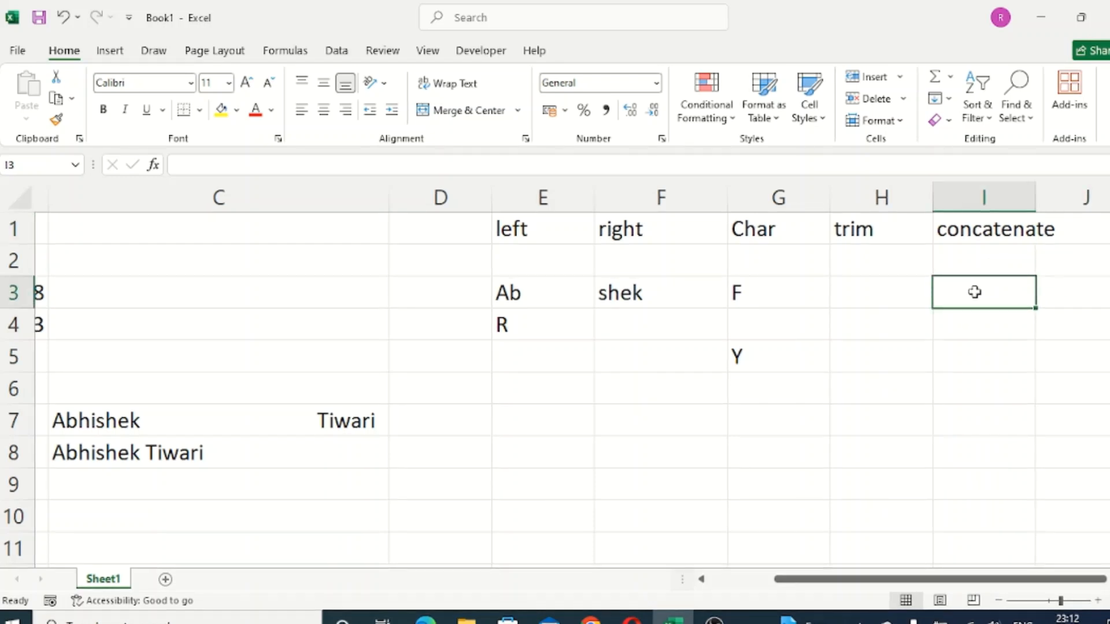
pyautogui.write('Ai')
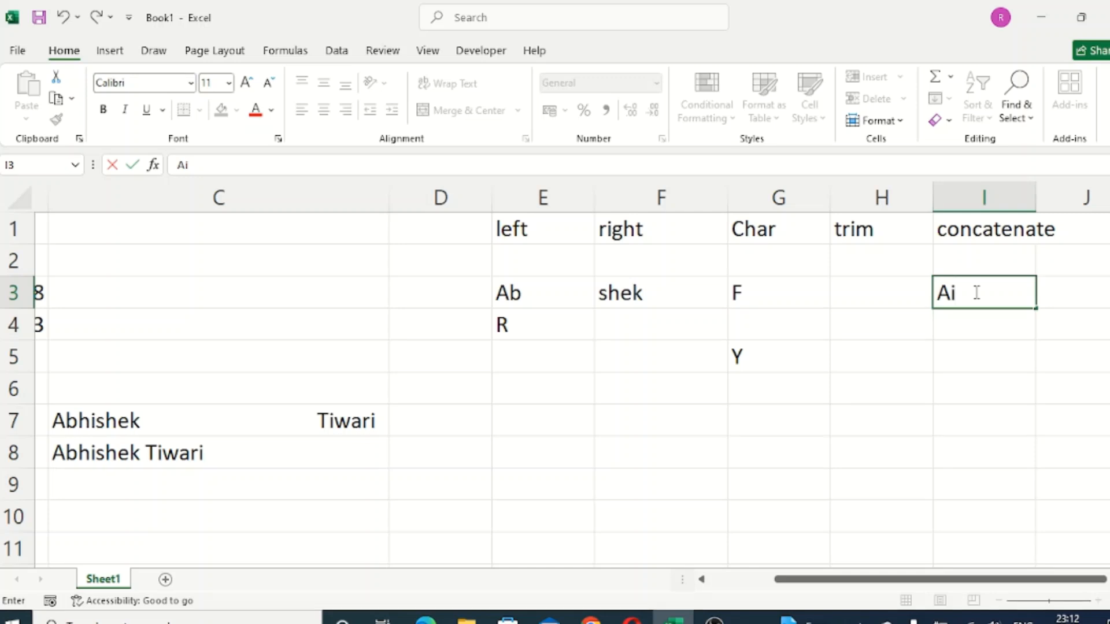
pyautogui.press('BackSpace')
pyautogui.write('l')
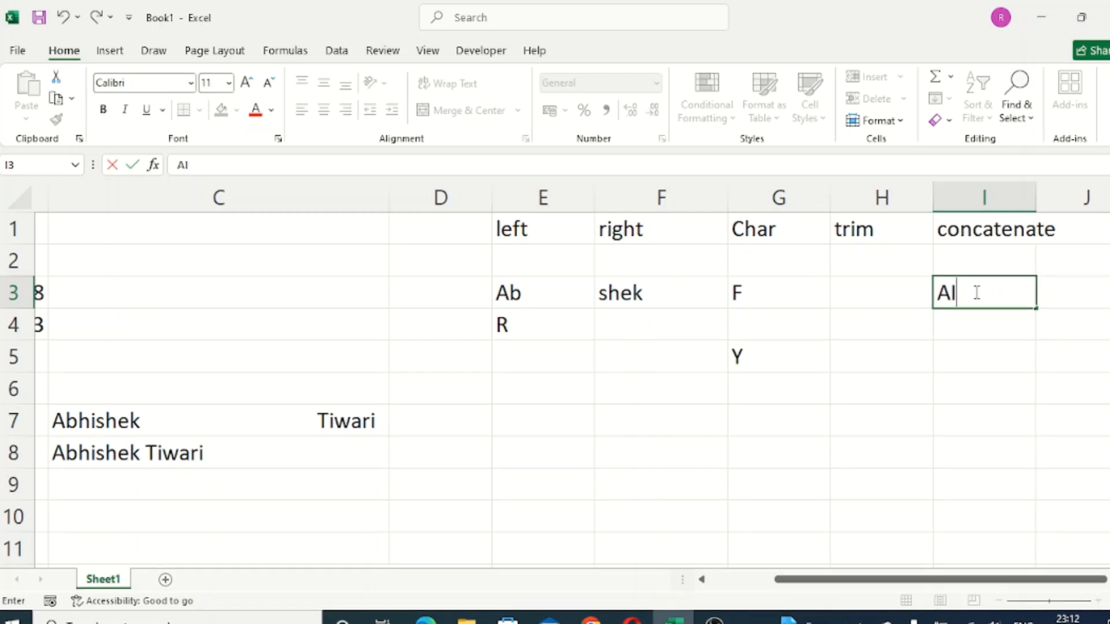
pyautogui.press('BackSpace')
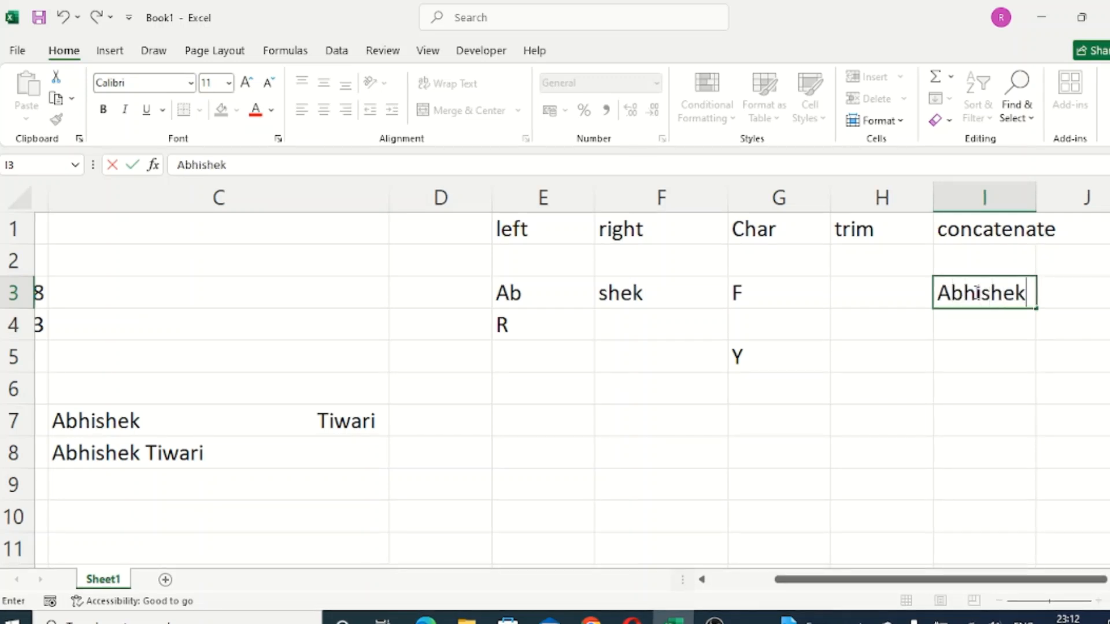
pyautogui.press('Return')
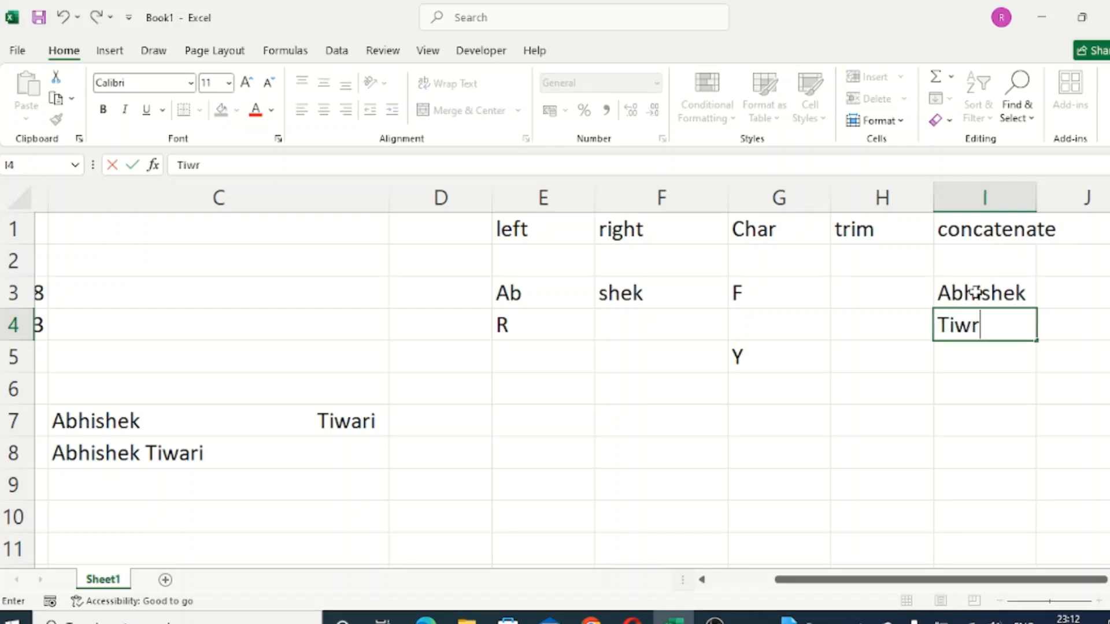
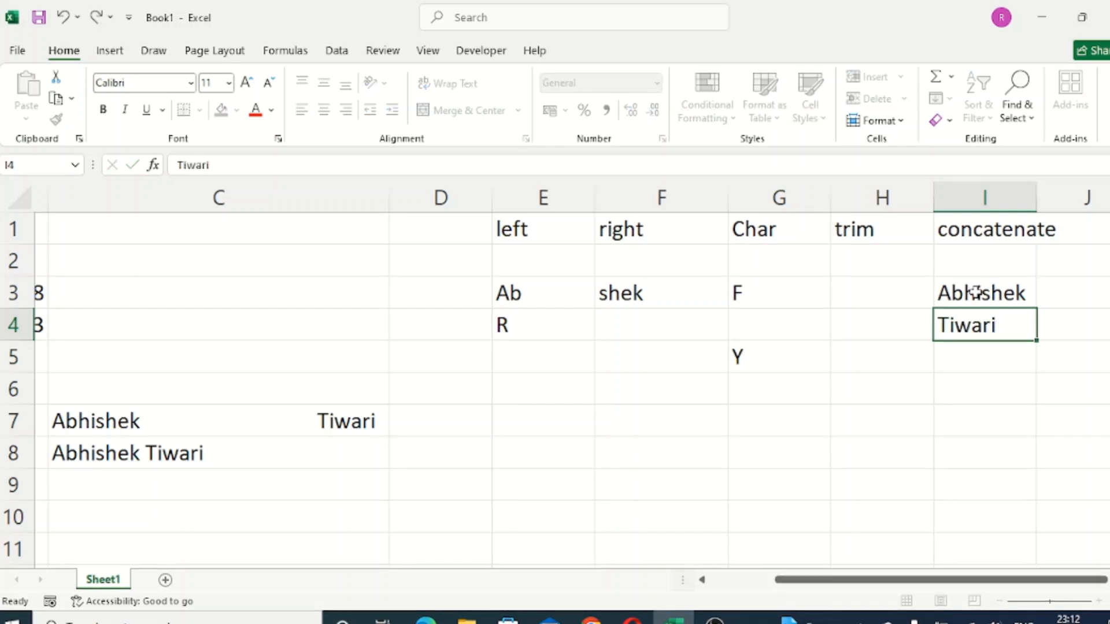
# - Enter the sample surname in cell I4 and "Excel" in cell I5
pyautogui.press('Return')
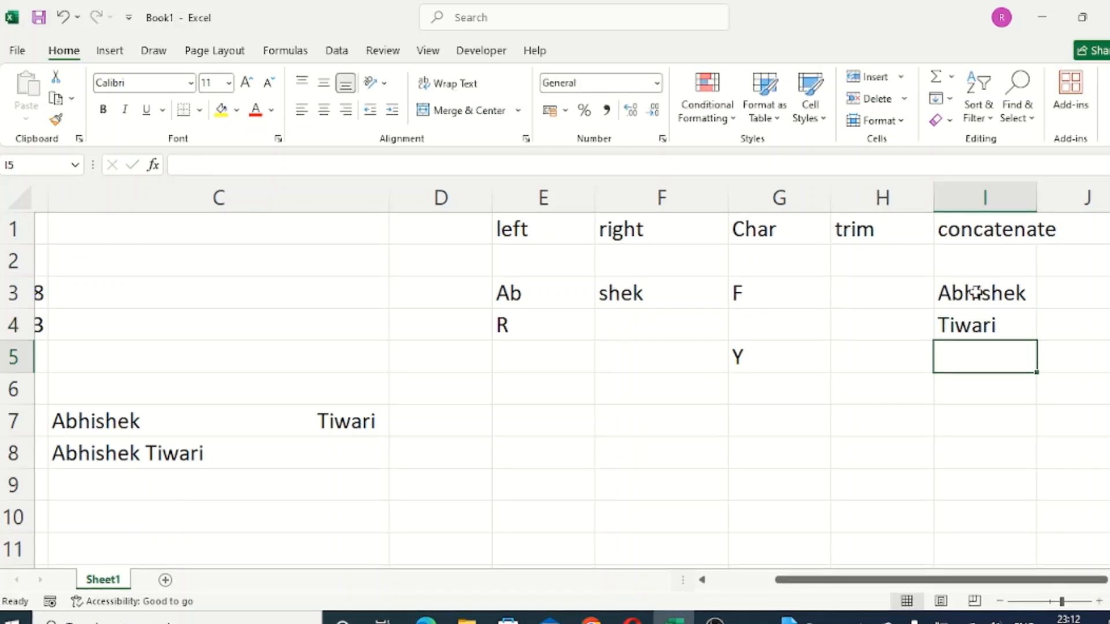
pyautogui.write('Excel')
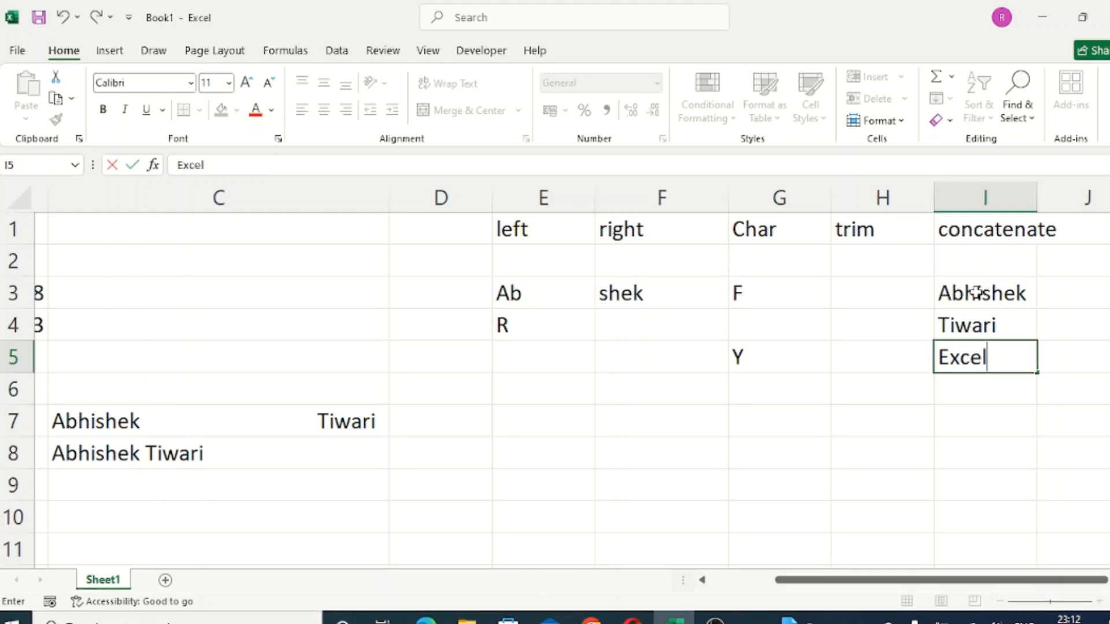
pyautogui.press('Return')
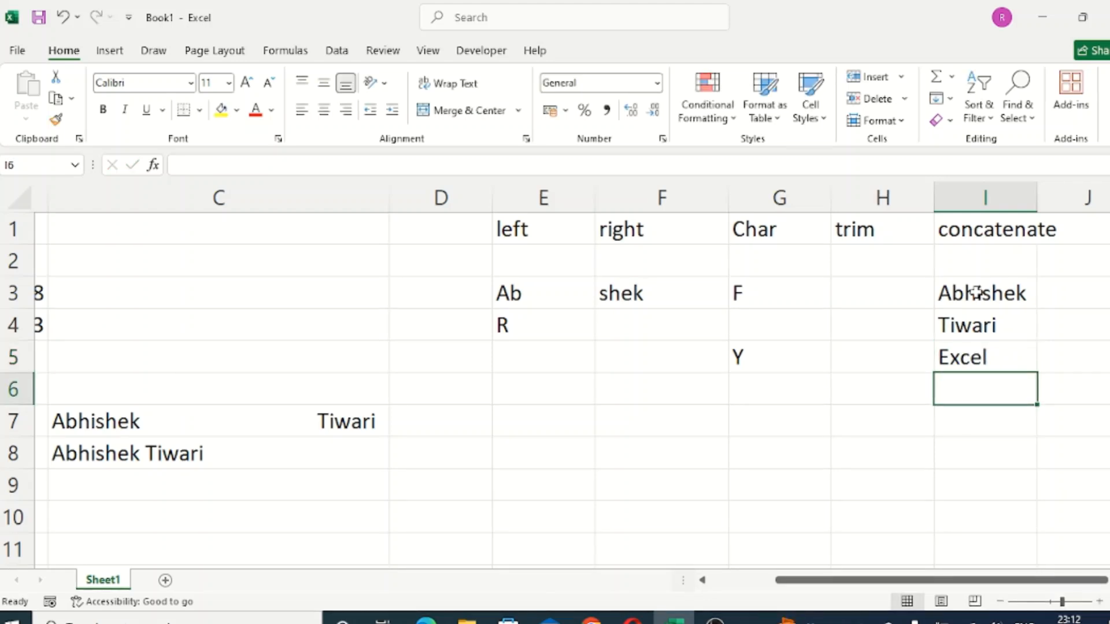
# - Join the three sample texts in cells I3, I4 and I5 with a CONCATENATE formula in cell I7
pyautogui.press('Return')
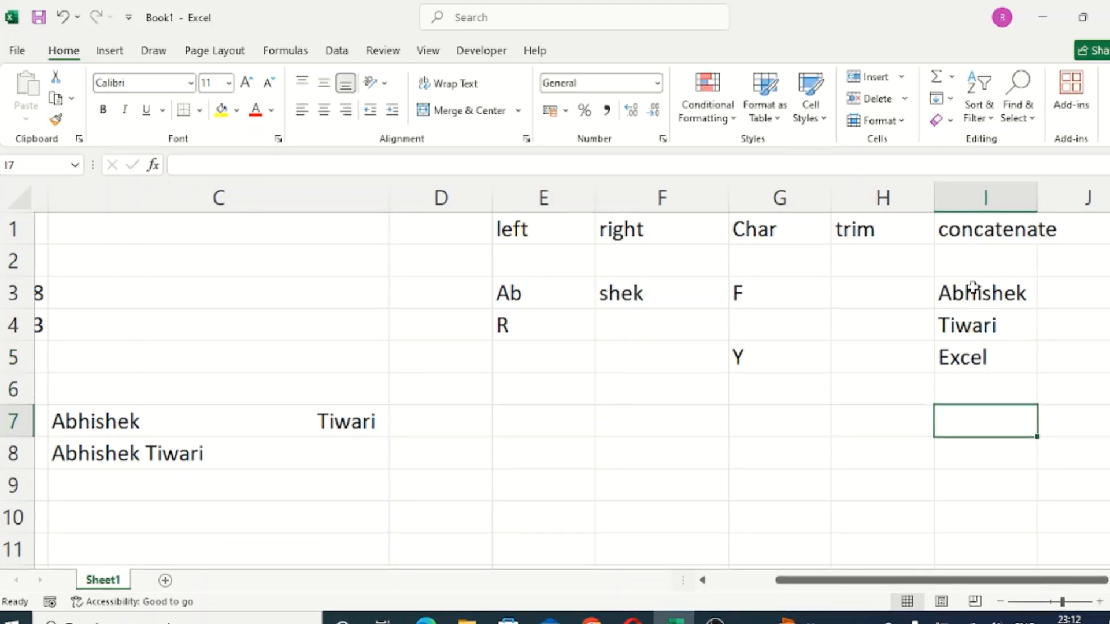
pyautogui.moveTo(977, 293); pyautogui.dragTo(985, 354)
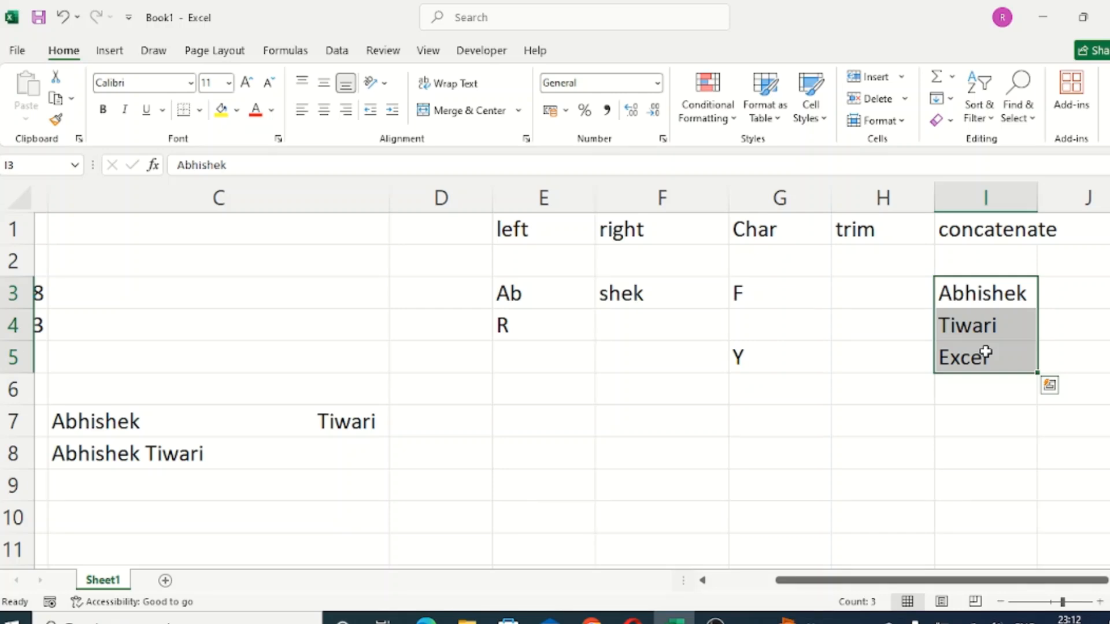
pyautogui.click(980, 428)
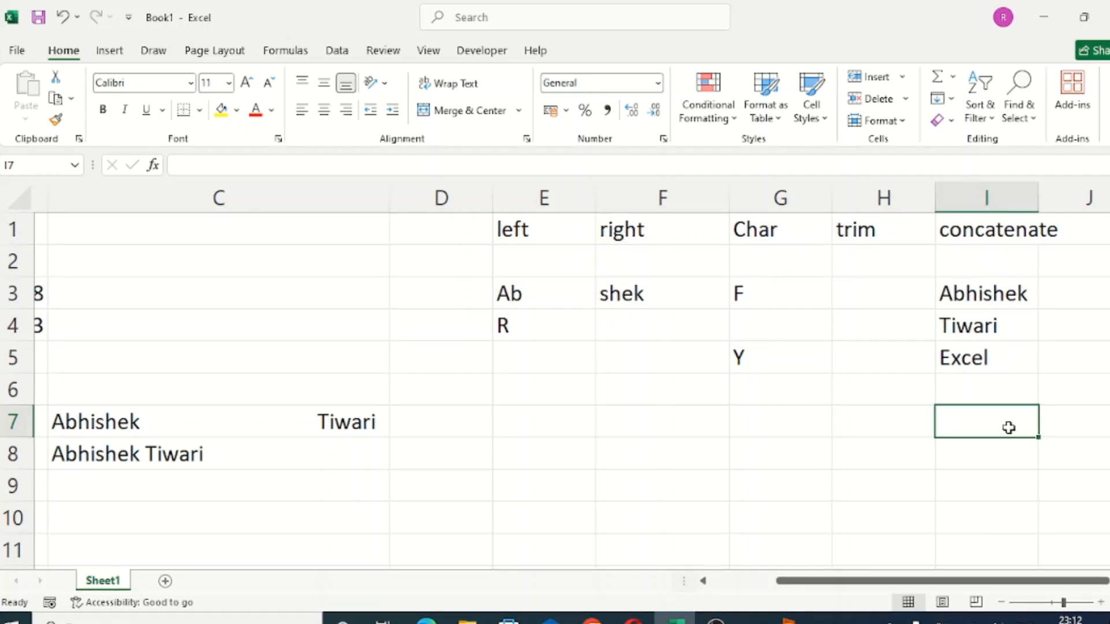
pyautogui.write('=conca')
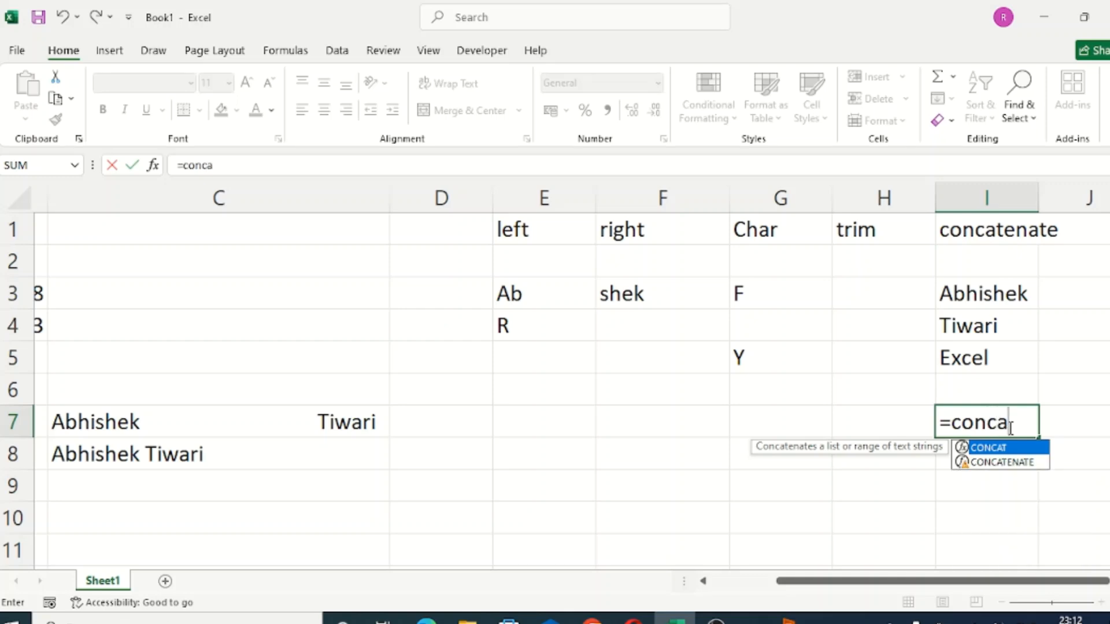
pyautogui.write('t')
pyautogui.press('Down')
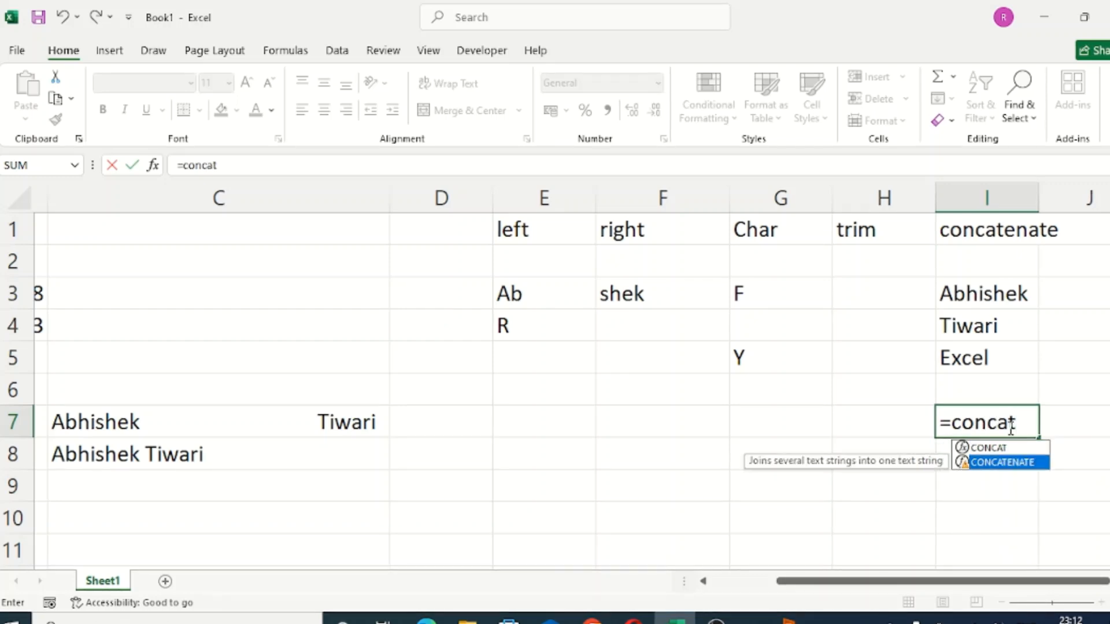
pyautogui.press('Tab')
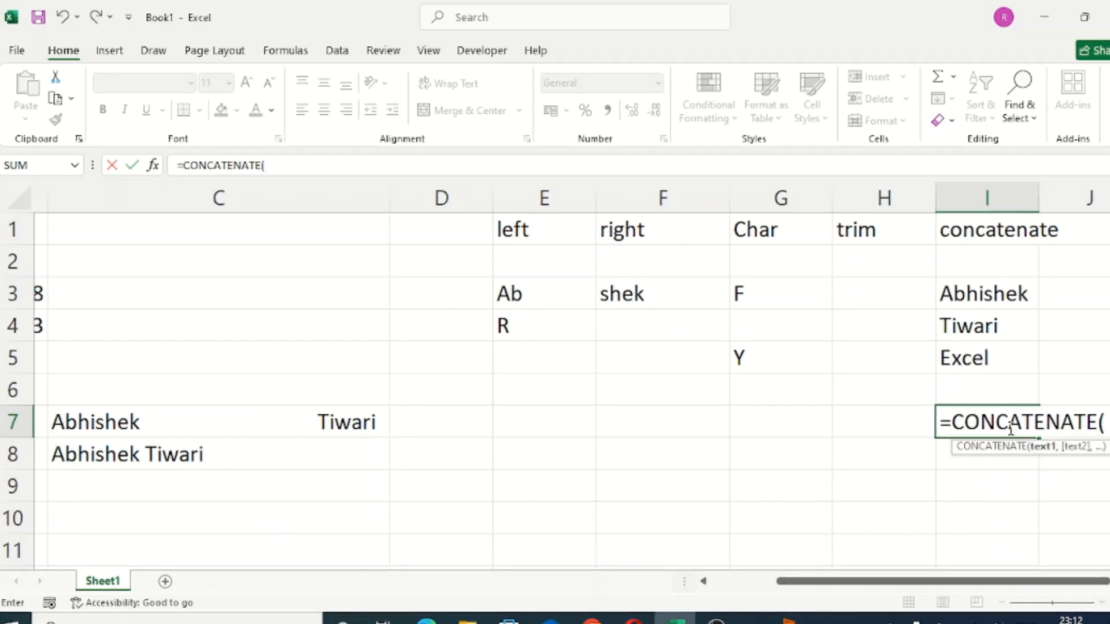
pyautogui.click(993, 293)
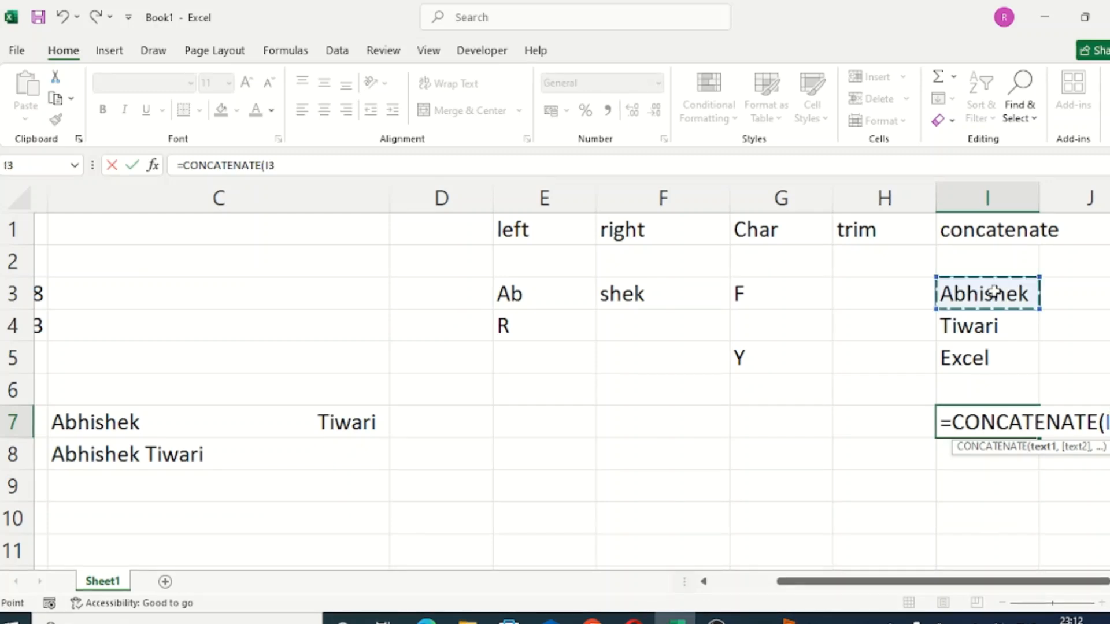
pyautogui.write(',')
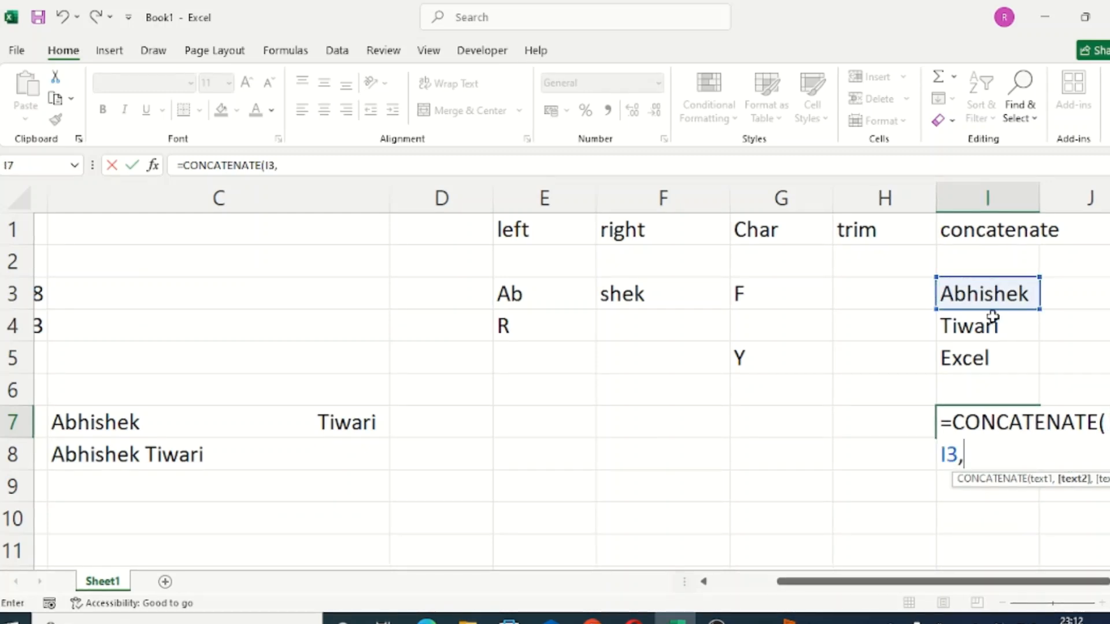
pyautogui.click(993, 326)
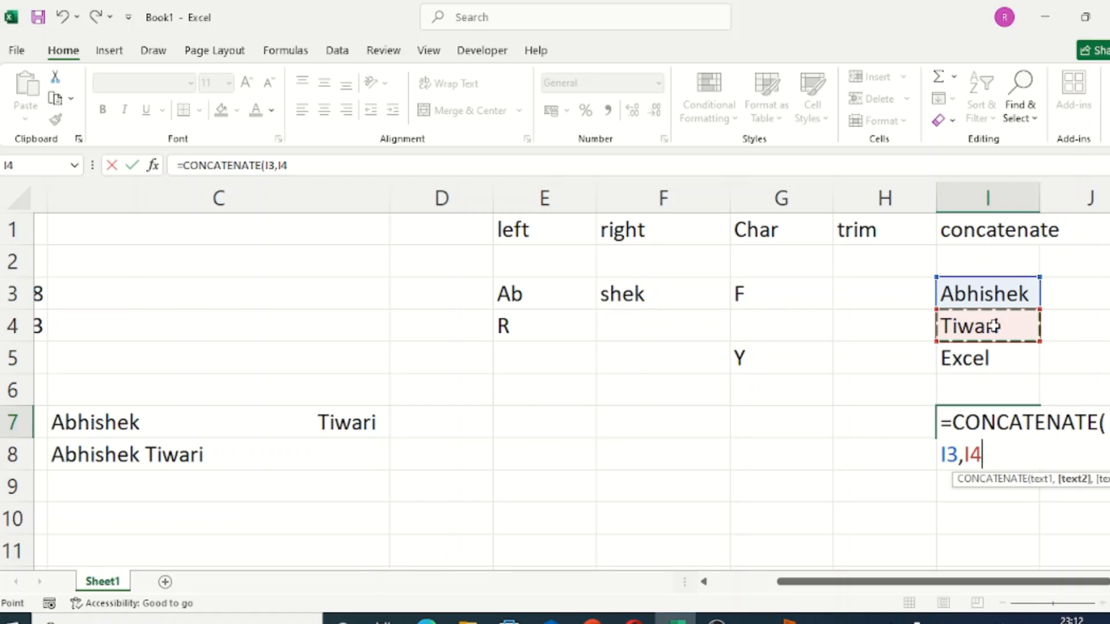
pyautogui.write(',')
pyautogui.click(994, 358)
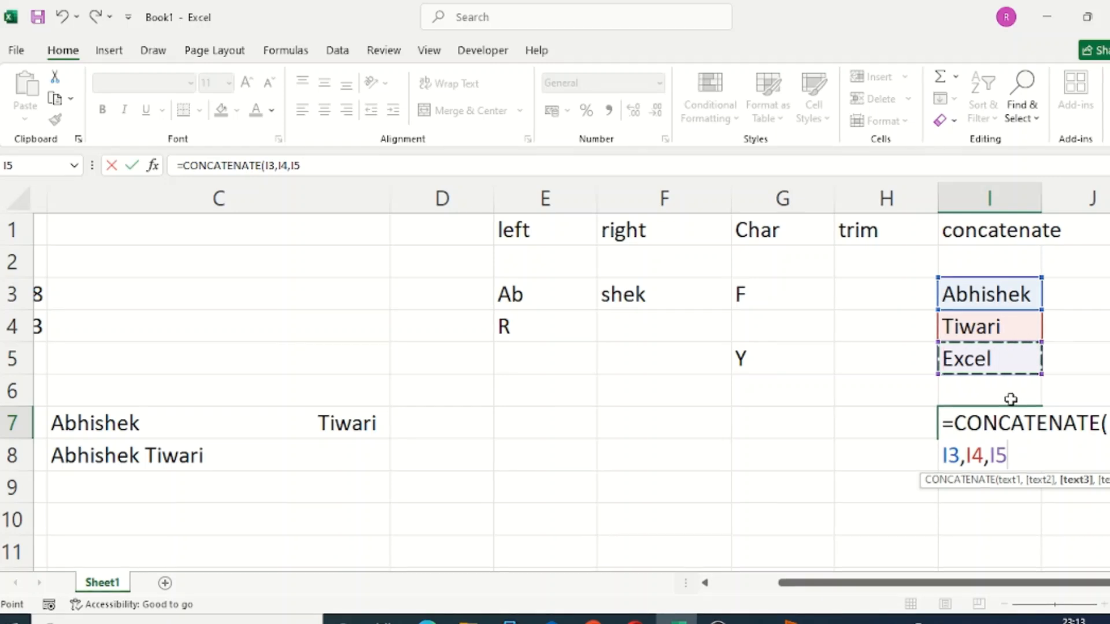
pyautogui.press('Return')
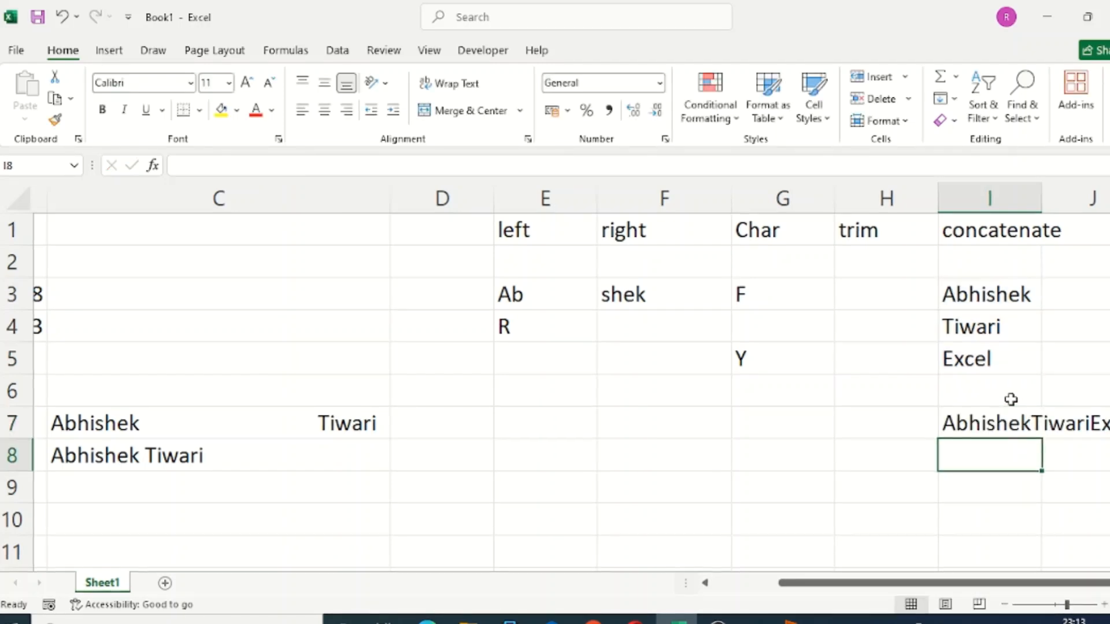
# - Autofit the width of column I to its contents and select the joined text in cell I7
pyautogui.moveTo(943, 584); pyautogui.dragTo(1026, 584)
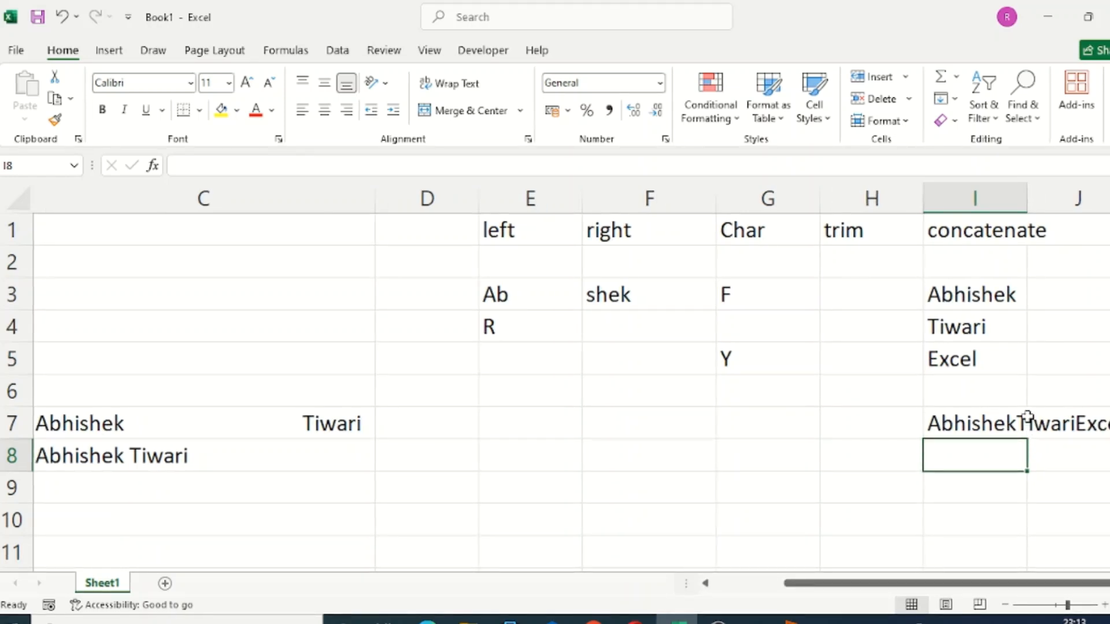
pyautogui.doubleClick(1027, 199)
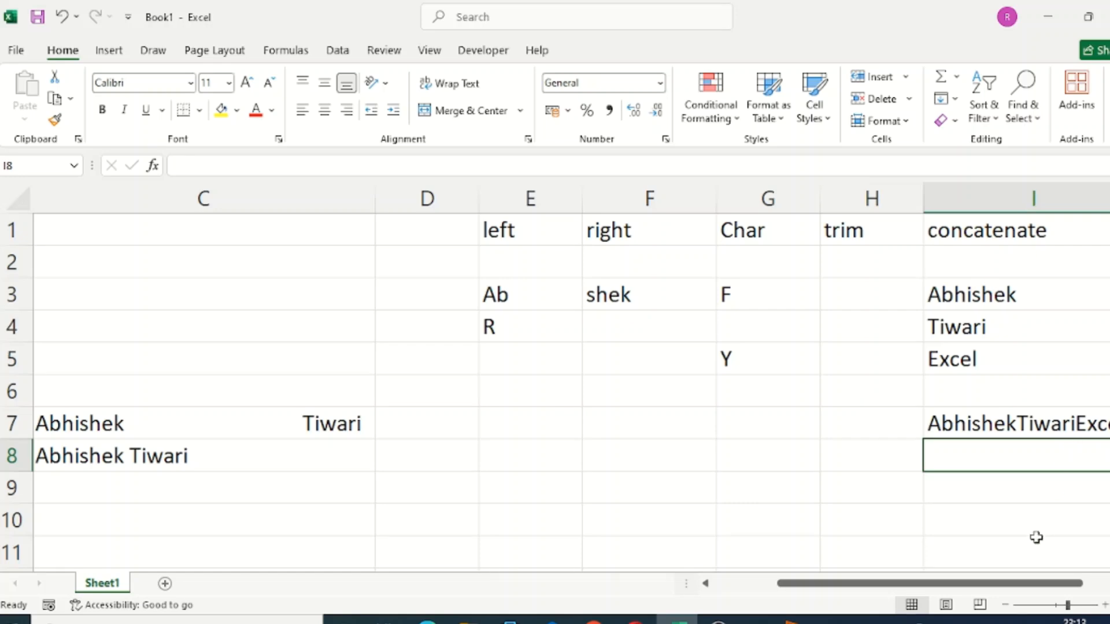
pyautogui.moveTo(991, 584); pyautogui.dragTo(1027, 584)
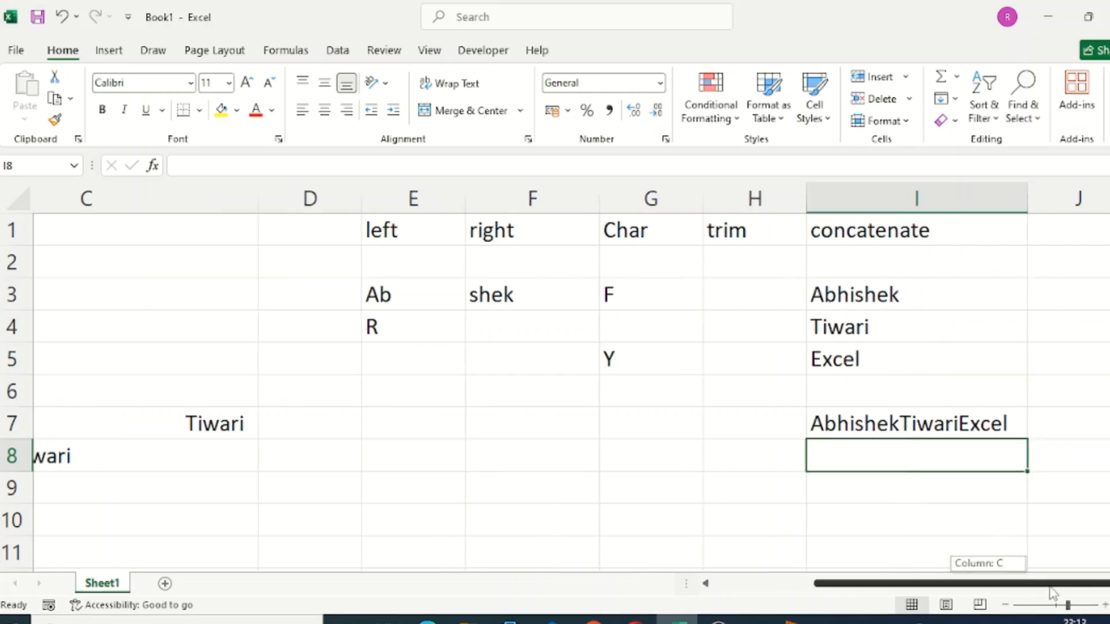
pyautogui.click(982, 418)
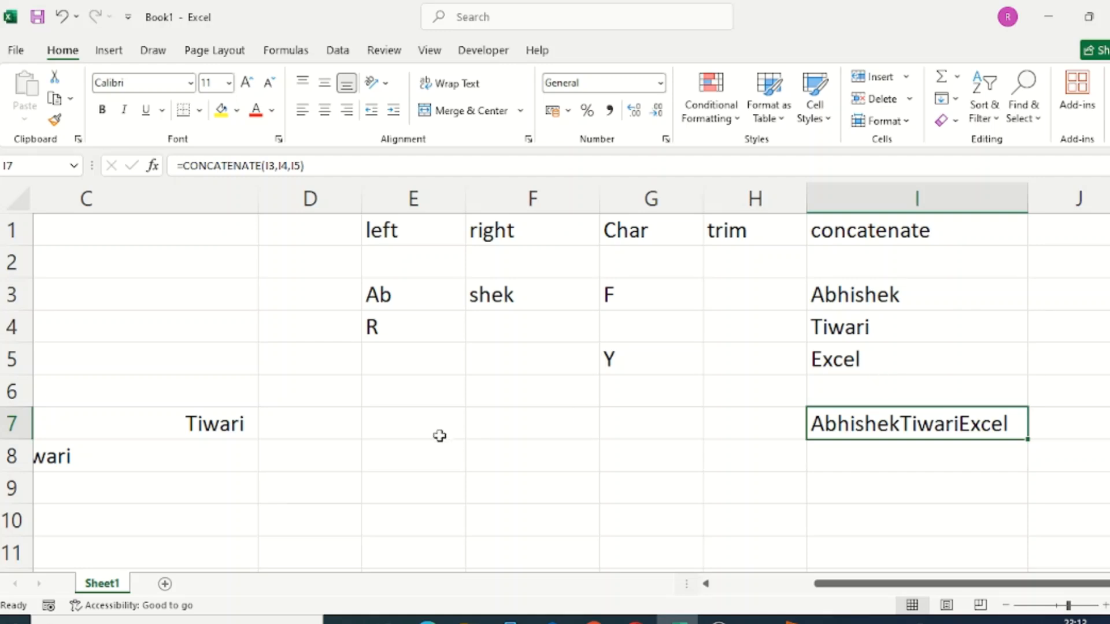
# - Join the LEFT results in cells E3 and E4 with a CONCATENATE formula in cell E7
pyautogui.click(413, 418)
pyautogui.moveTo(411, 293); pyautogui.dragTo(414, 328)
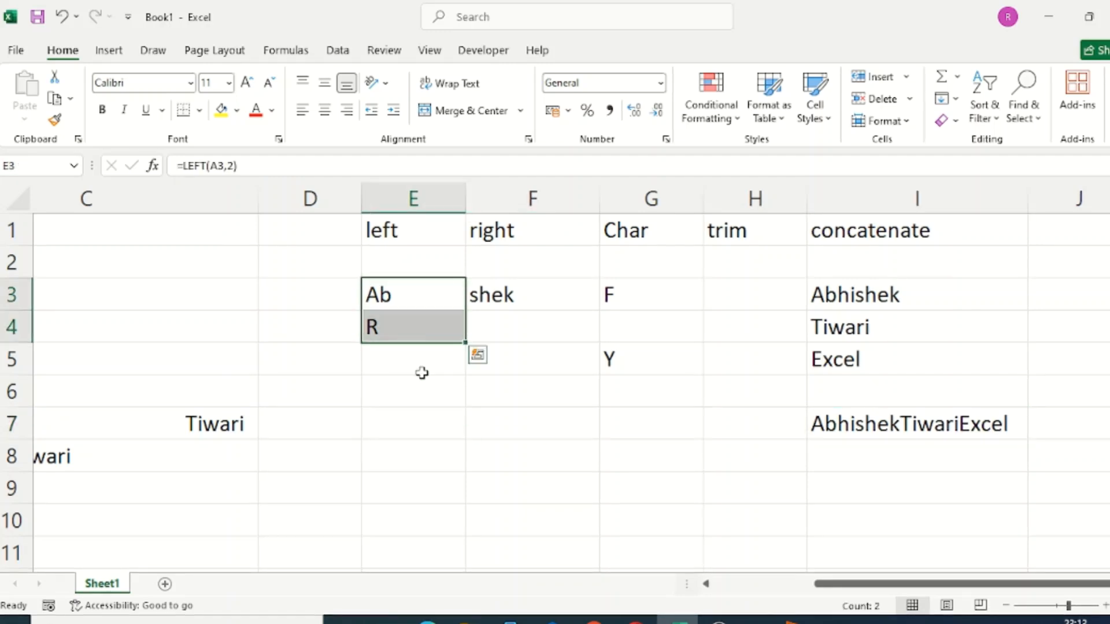
pyautogui.click(413, 427)
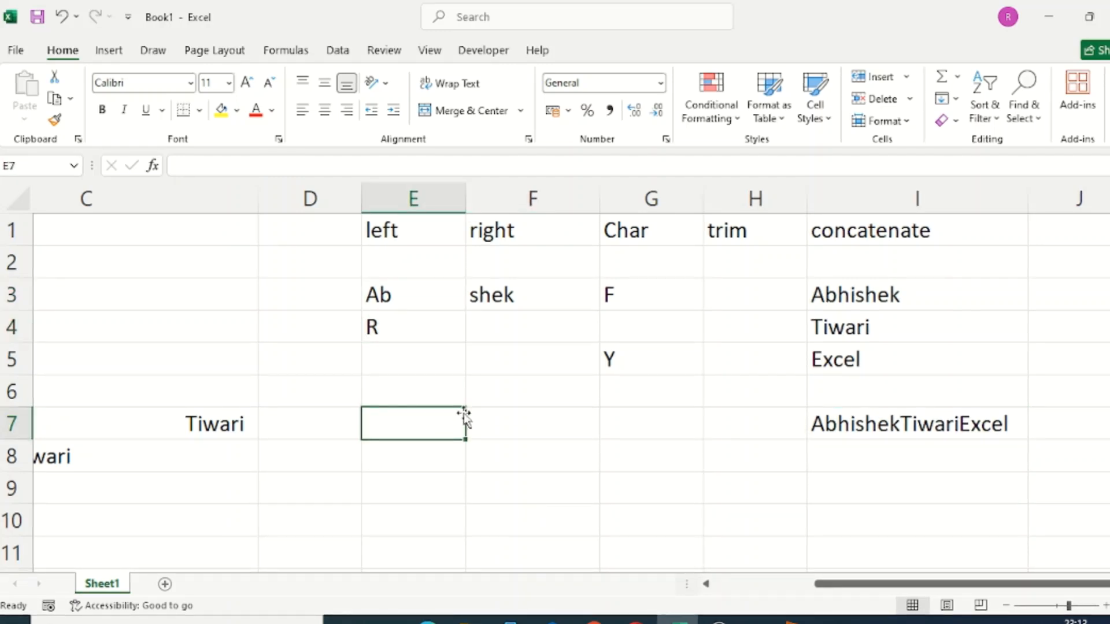
pyautogui.write('=conc')
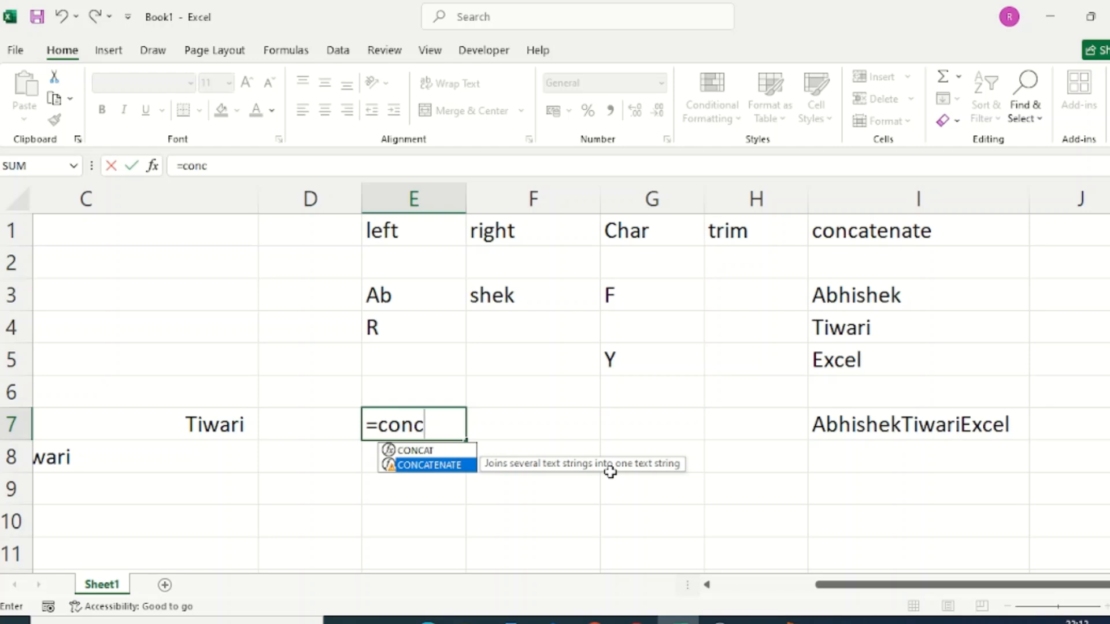
pyautogui.press('Tab')
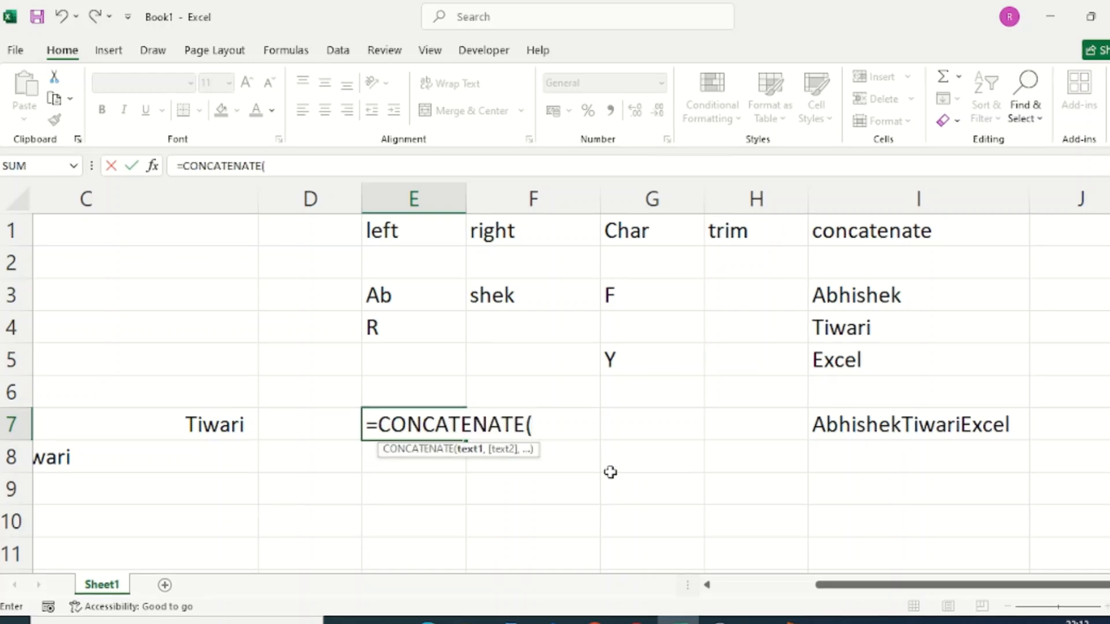
pyautogui.click(392, 292)
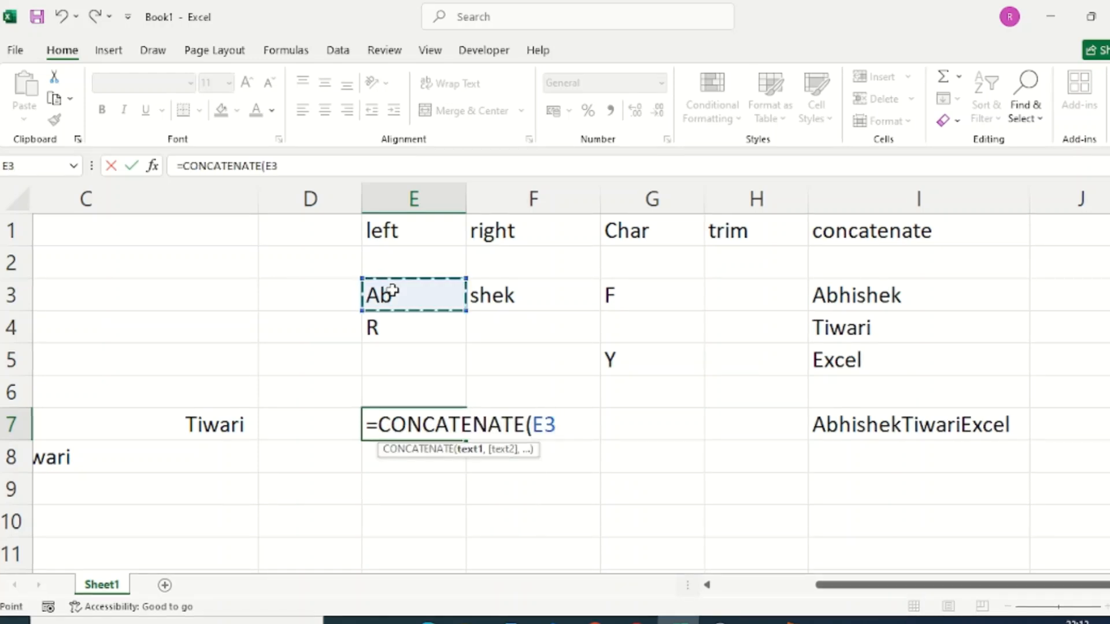
pyautogui.write(',')
pyautogui.click(384, 328)
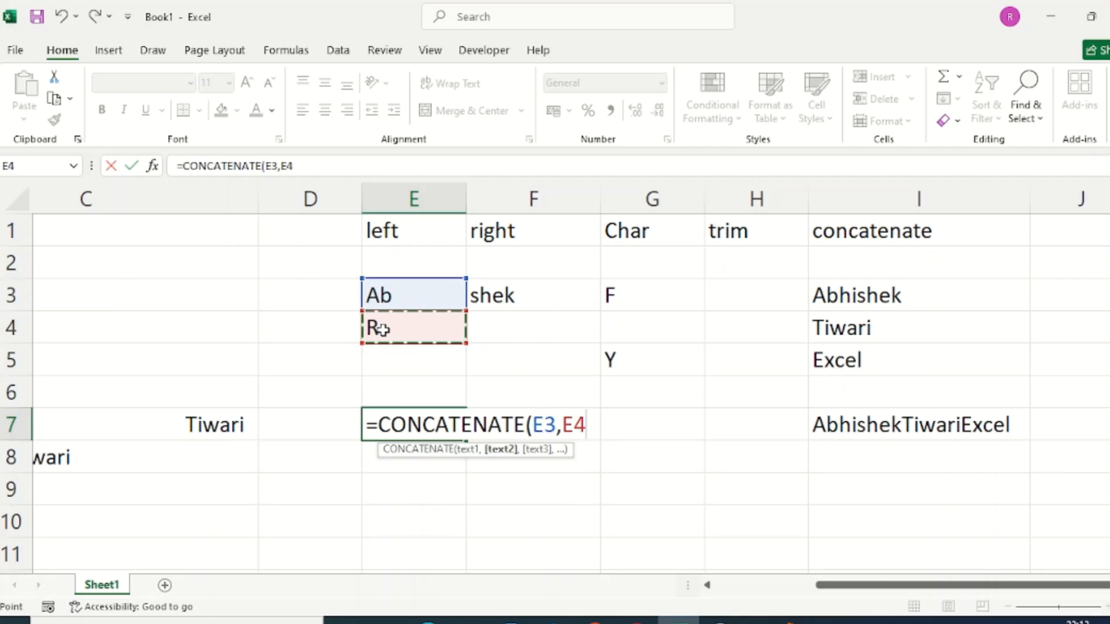
pyautogui.press('Return')
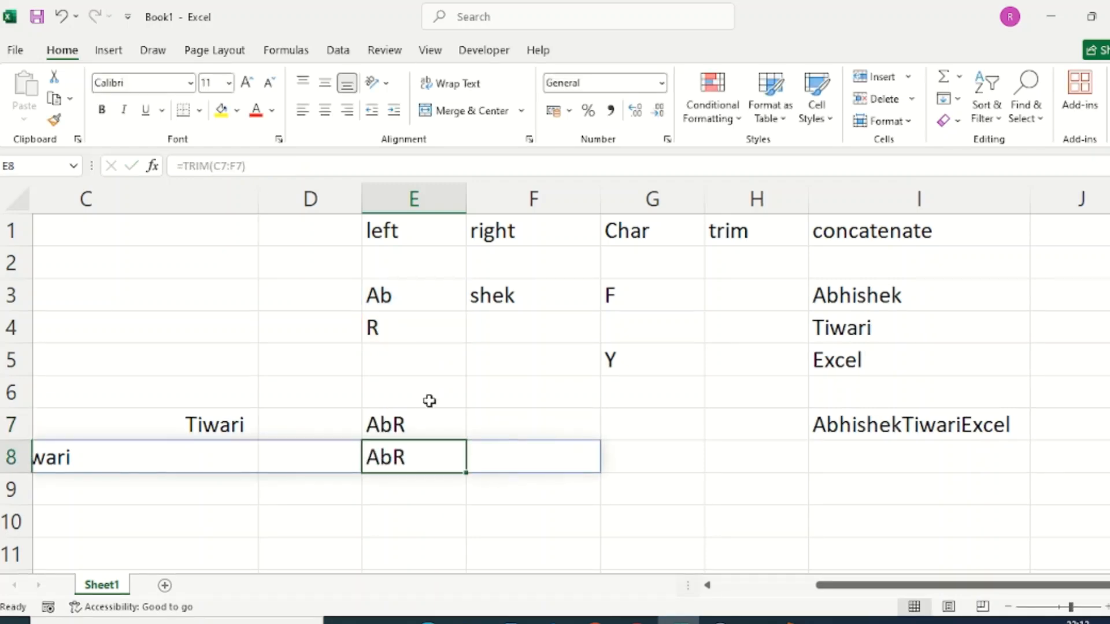
pyautogui.click(488, 435)
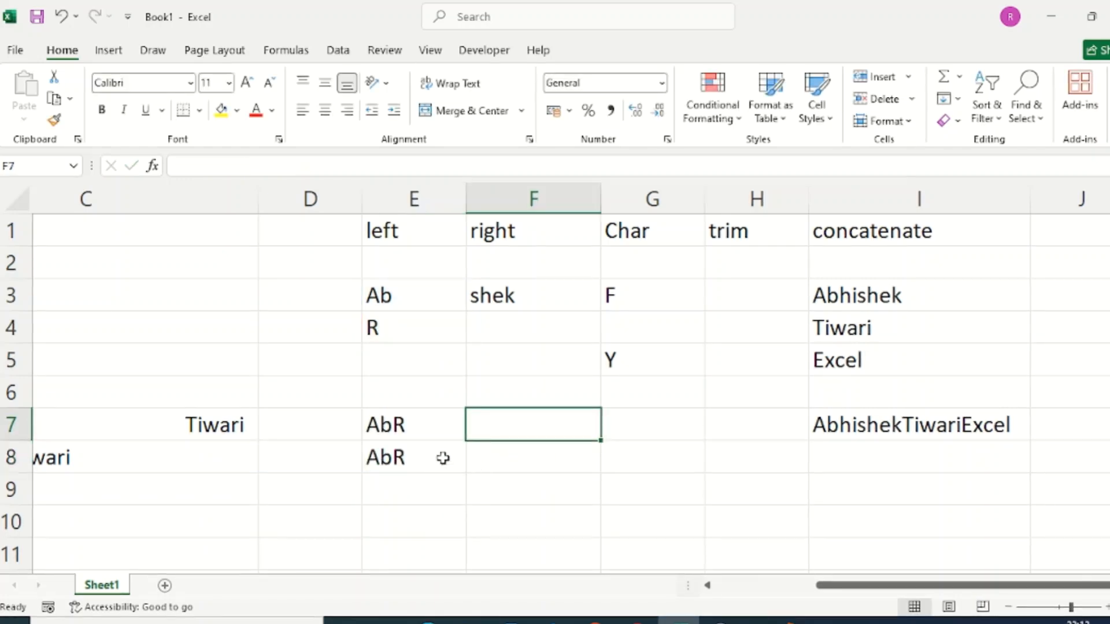